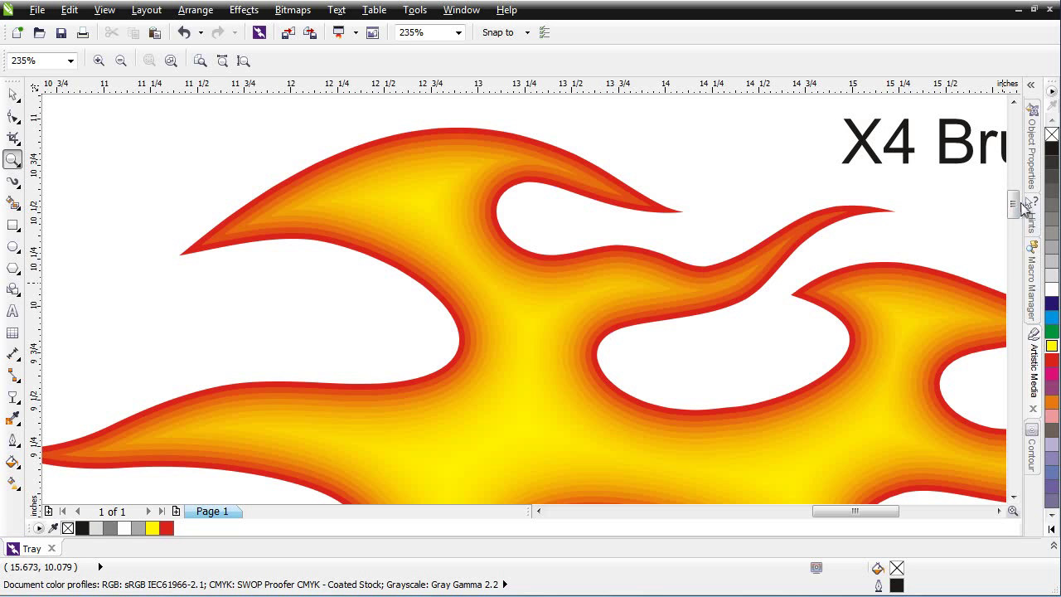
# Step: Compare the colour blending in the X4 Brush and X6 Brush flames at several magnifications
pyautogui.rightClick(986, 236)
pyautogui.rightClick(563, 327)
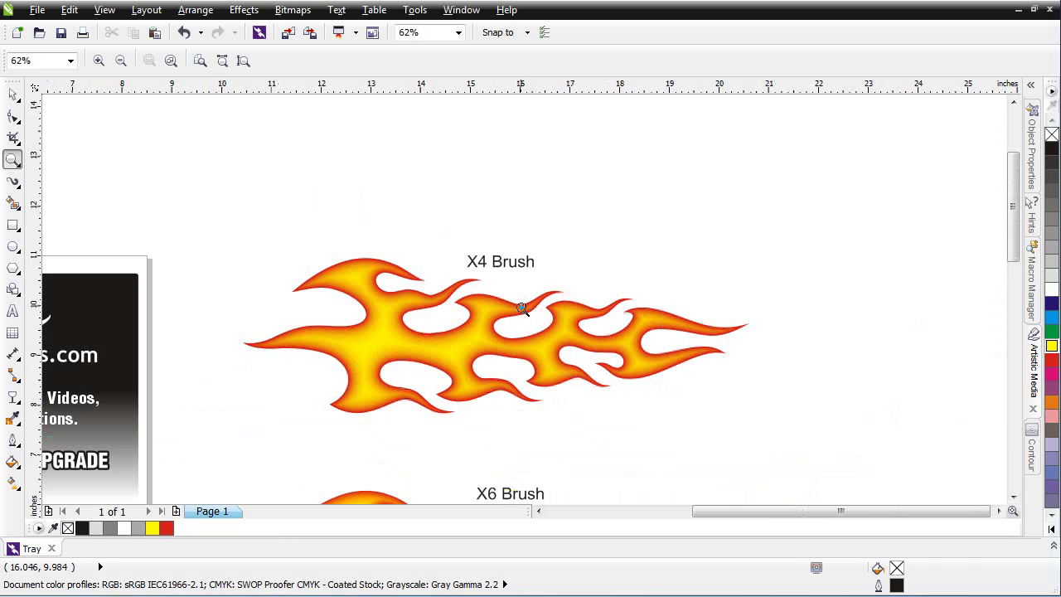
pyautogui.click(510, 494)
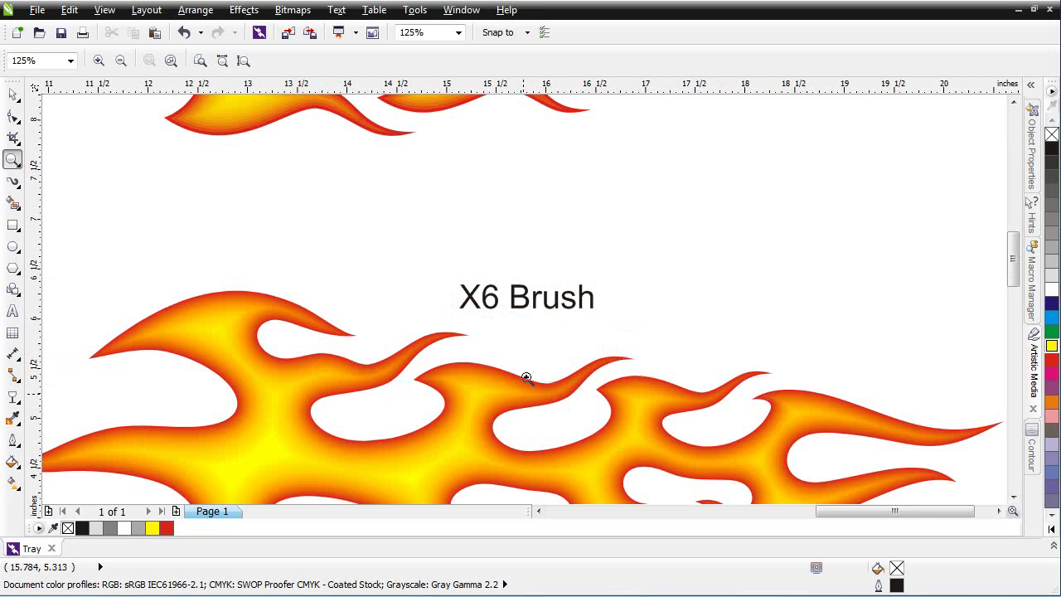
pyautogui.click(518, 406)
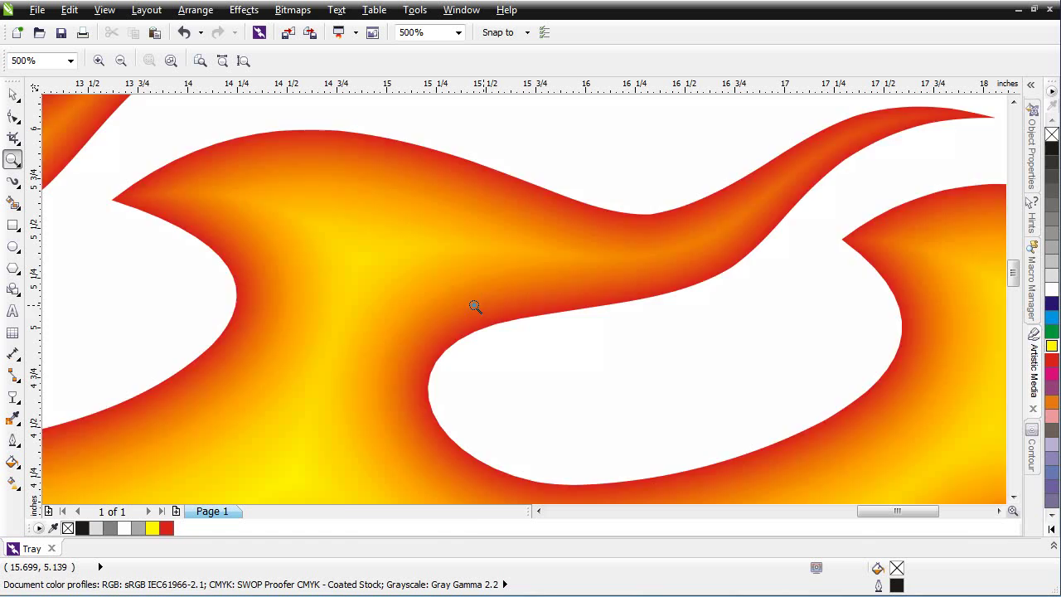
pyautogui.rightClick(475, 306)
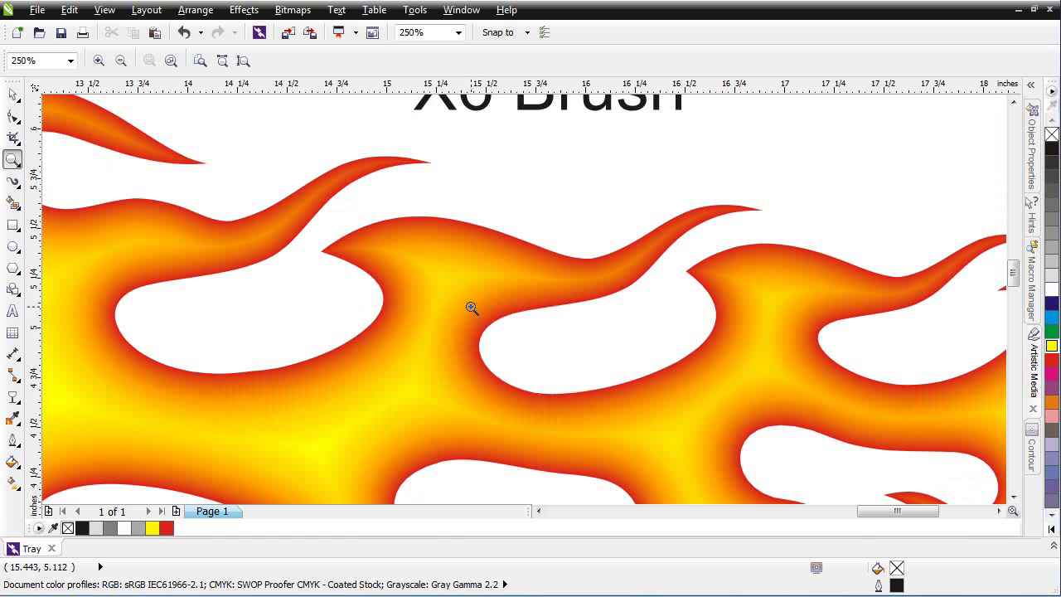
pyautogui.click(434, 305)
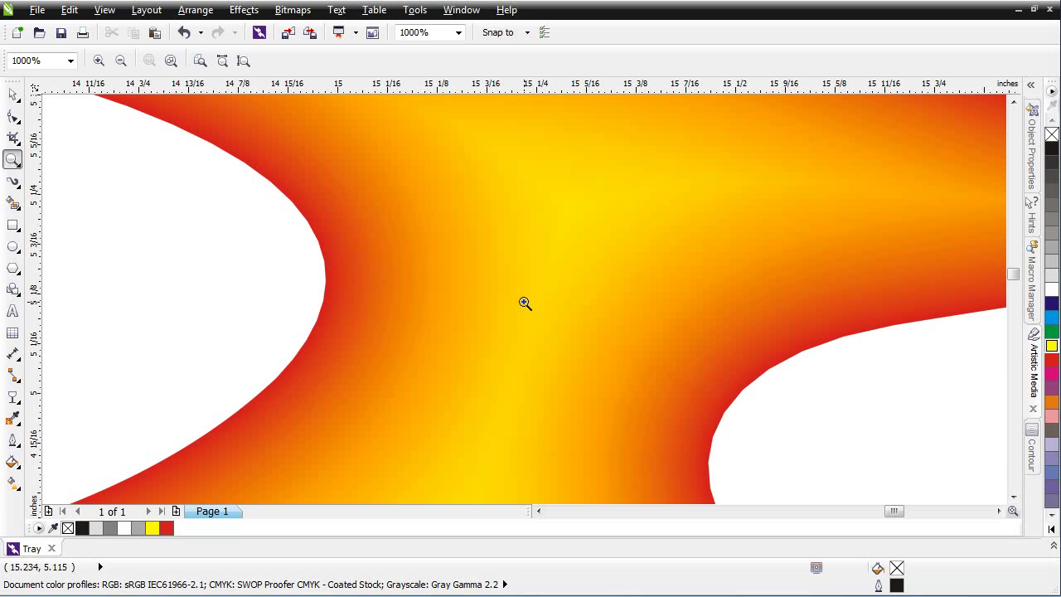
pyautogui.rightClick(525, 304)
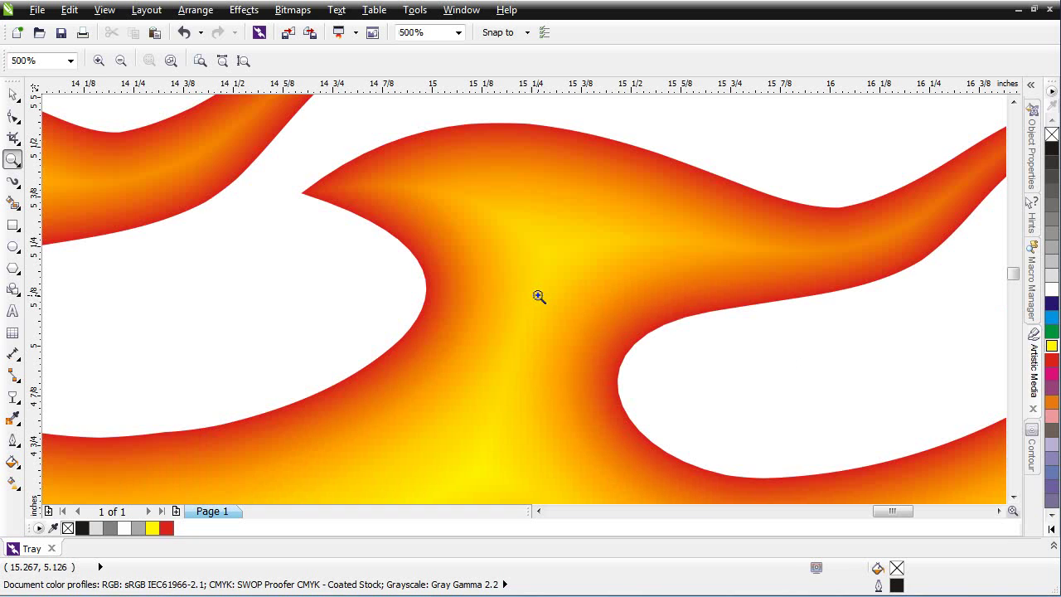
pyautogui.rightClick(539, 297)
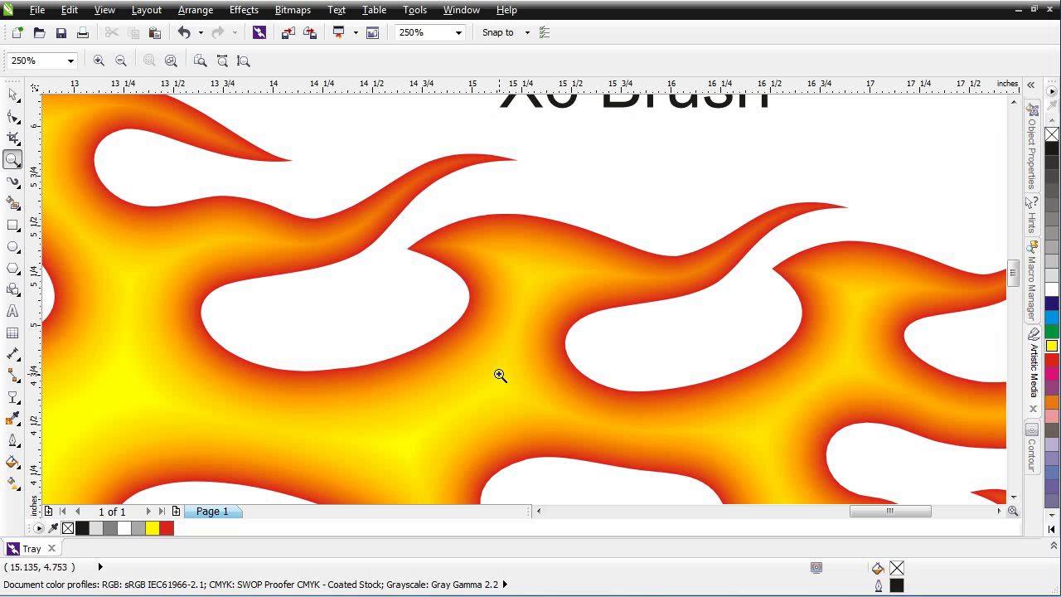
pyautogui.rightClick(573, 394)
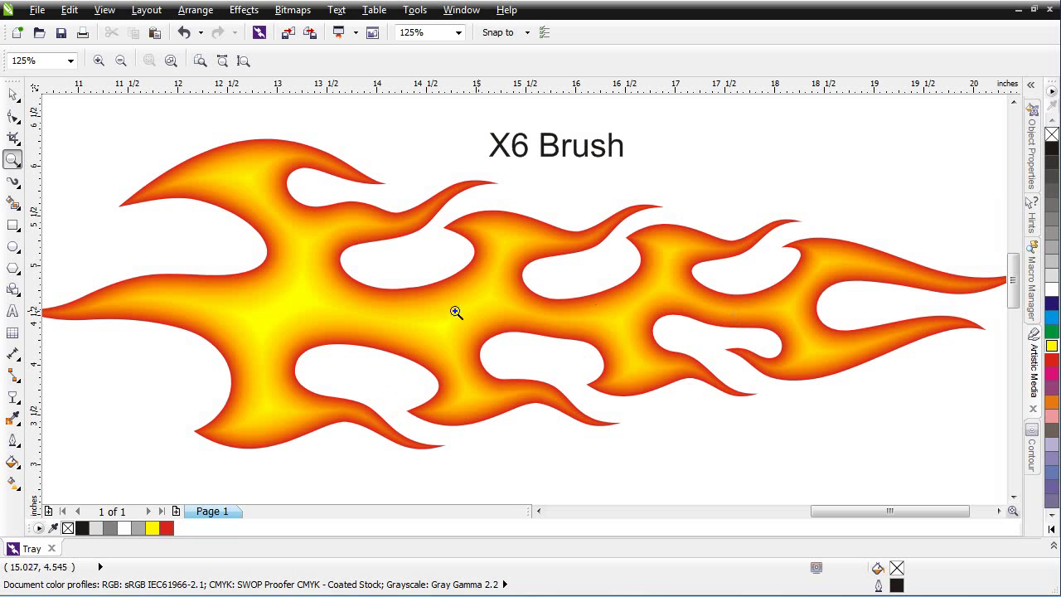
pyautogui.rightClick(732, 332)
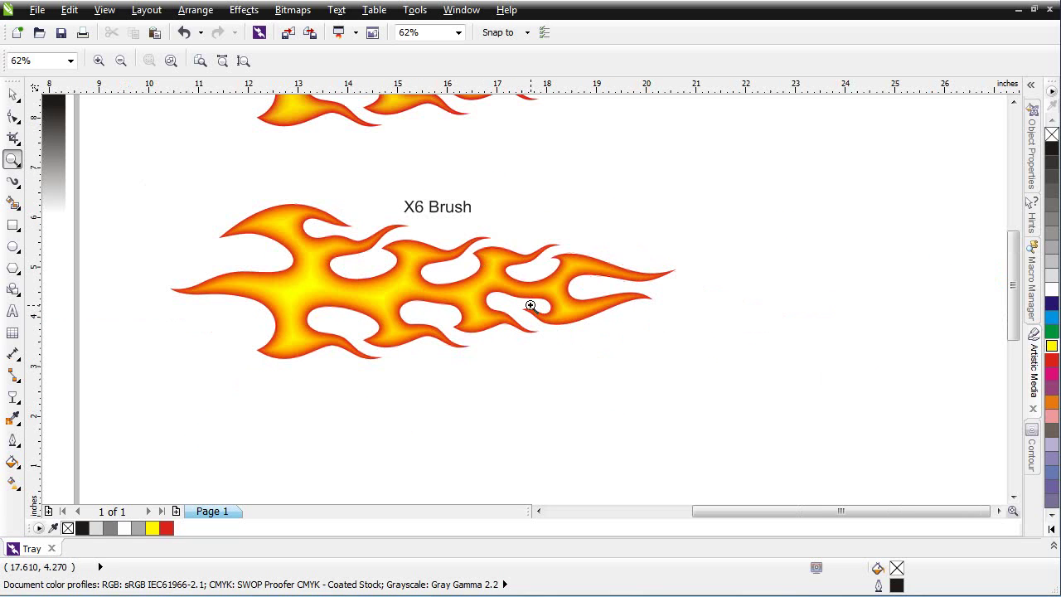
pyautogui.moveTo(1019, 266); pyautogui.dragTo(1018, 230)
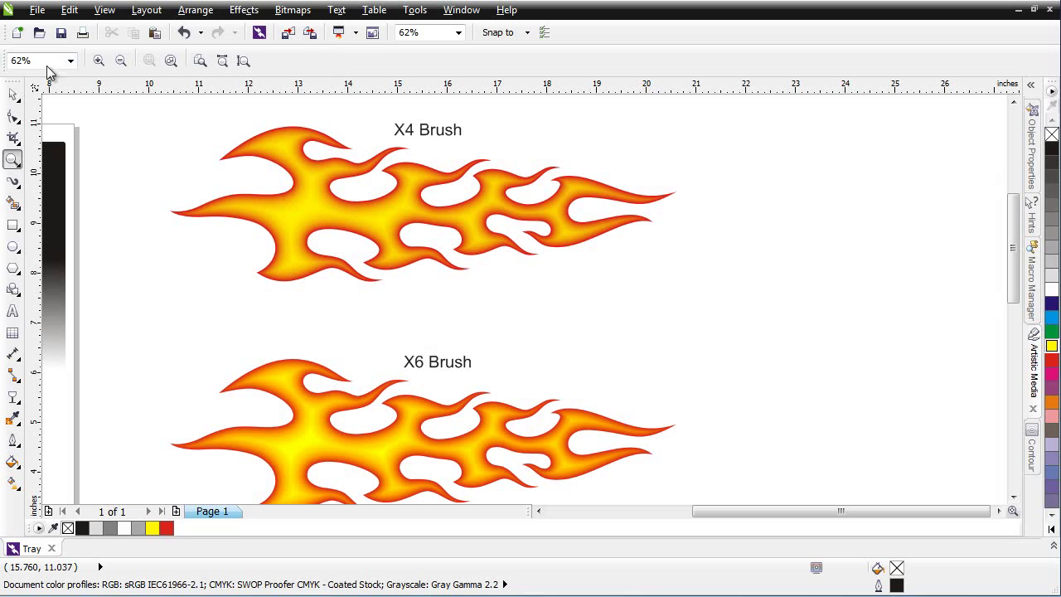
# Step: Activate the Artistic Media tool with the Custom brush category and load brushes from the flames folder in My Brushes
pyautogui.click(14, 182)
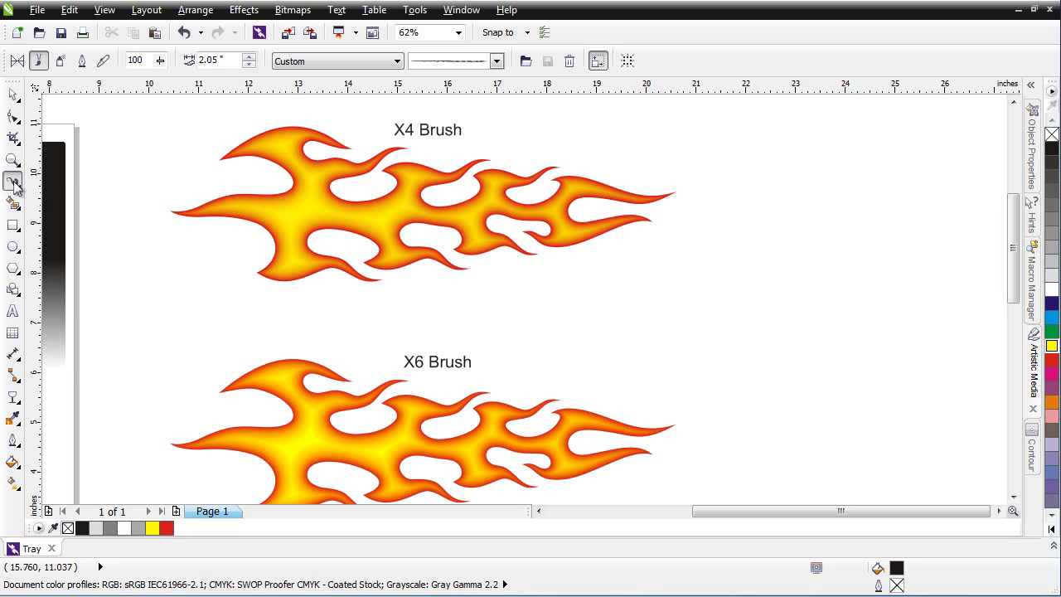
pyautogui.click(397, 62)
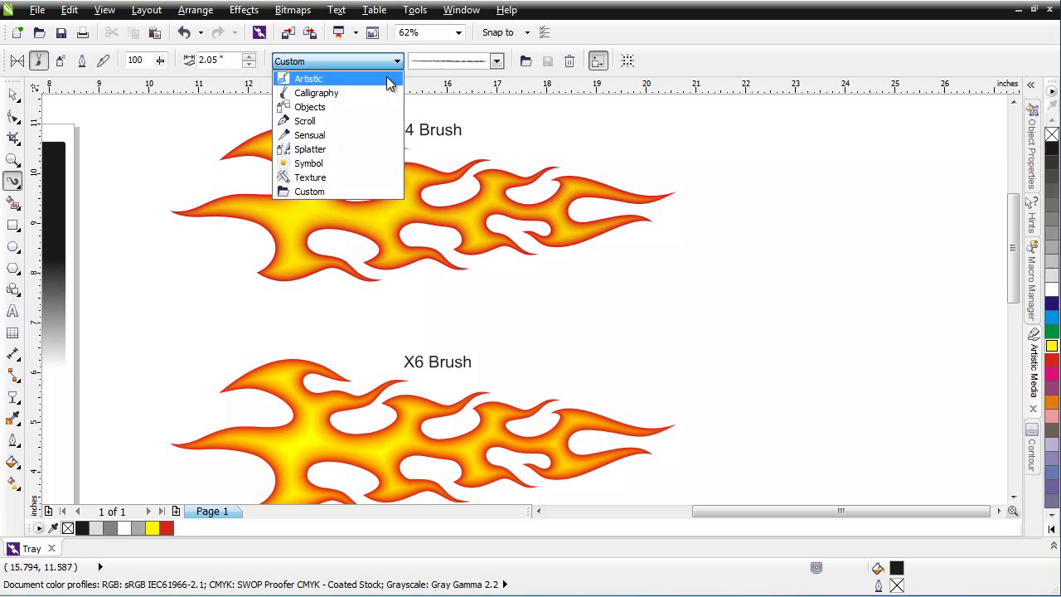
pyautogui.click(387, 193)
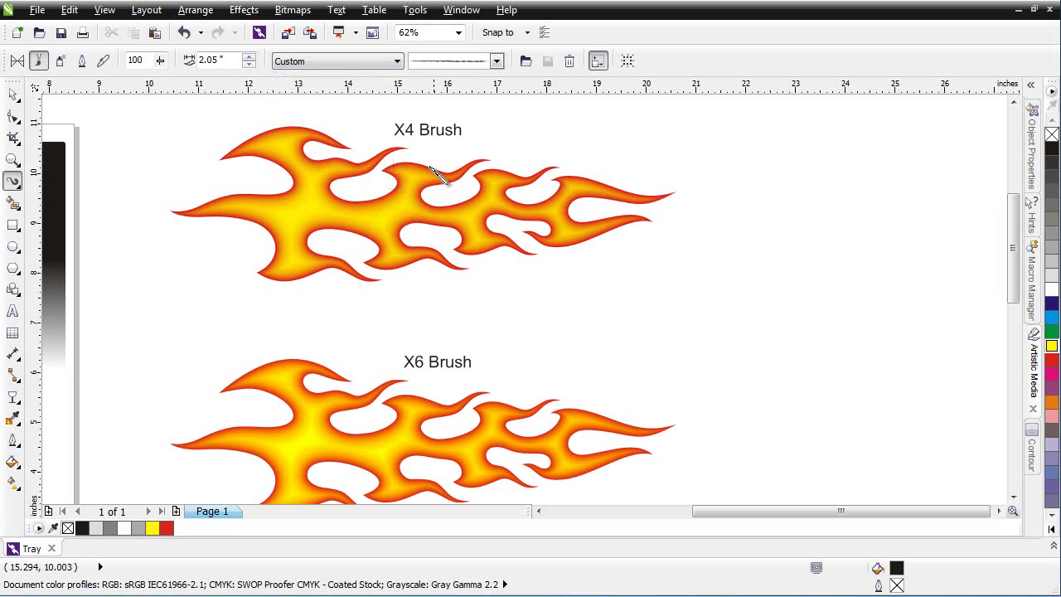
pyautogui.click(525, 63)
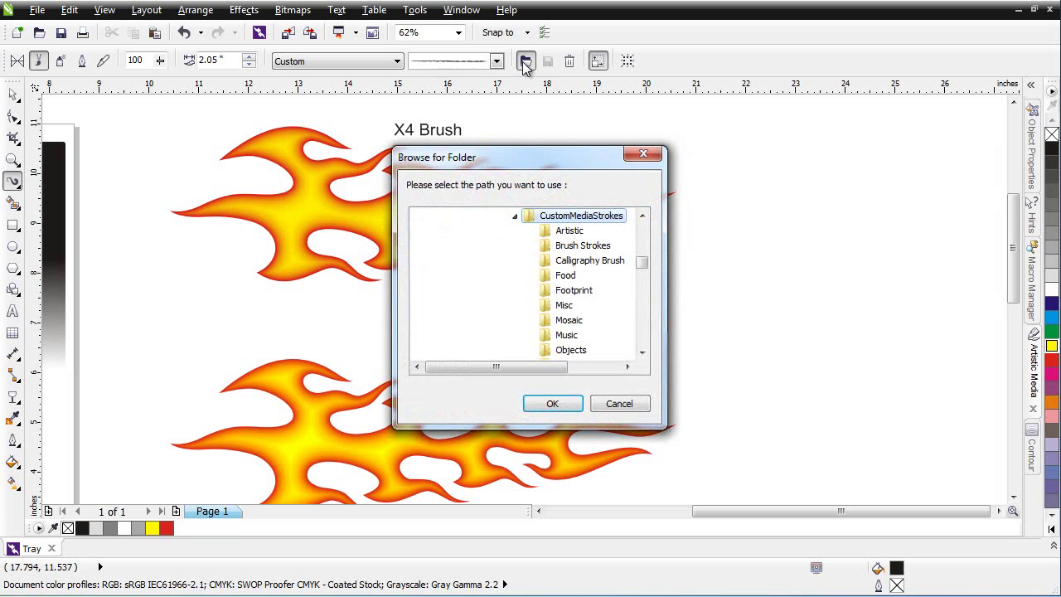
pyautogui.click(515, 216)
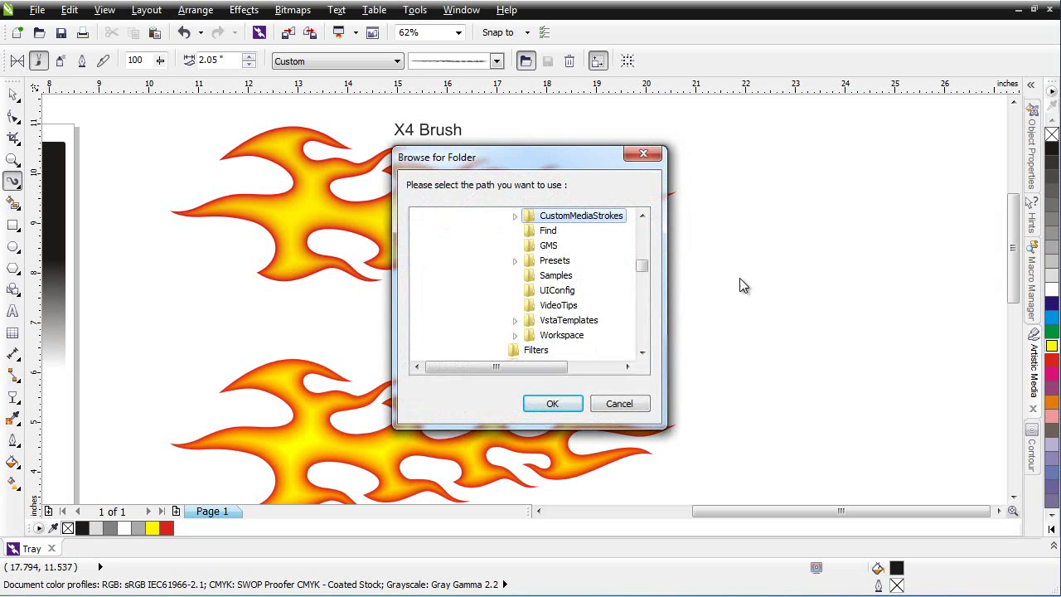
pyautogui.moveTo(644, 274); pyautogui.dragTo(639, 343)
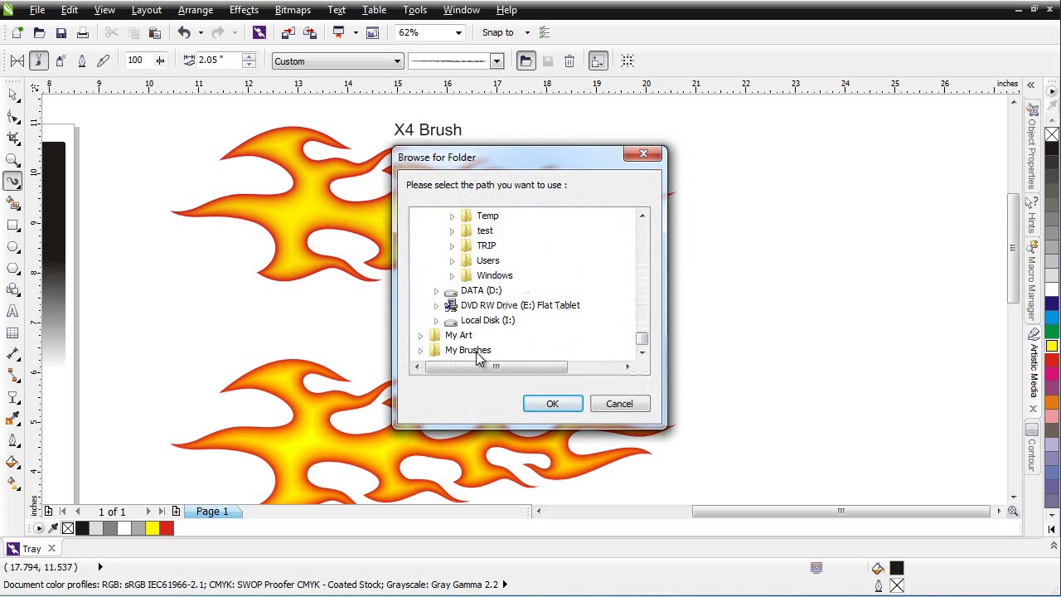
pyautogui.click(422, 351)
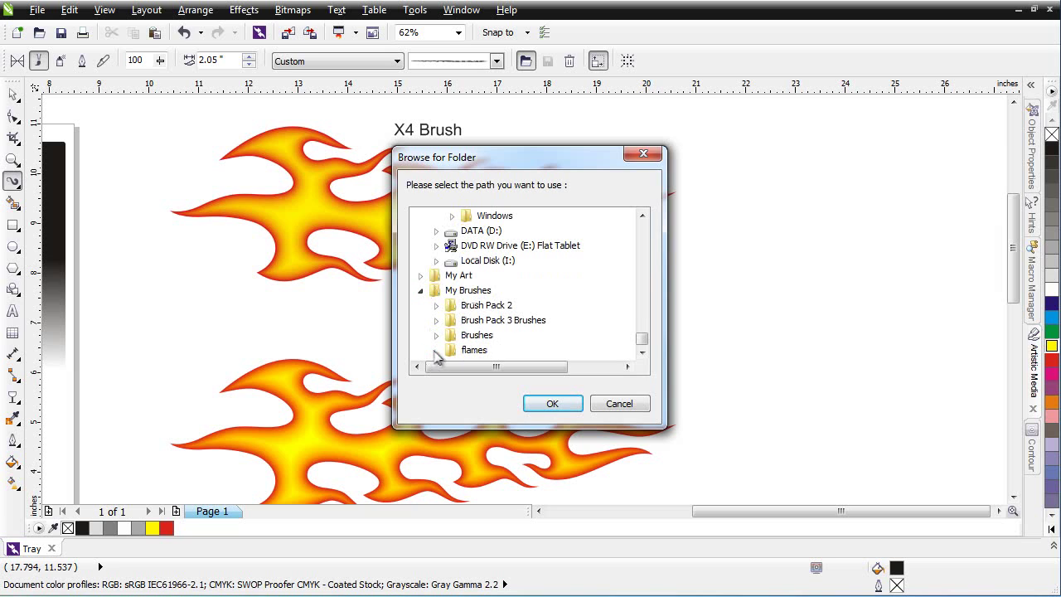
pyautogui.click(455, 350)
pyautogui.click(552, 404)
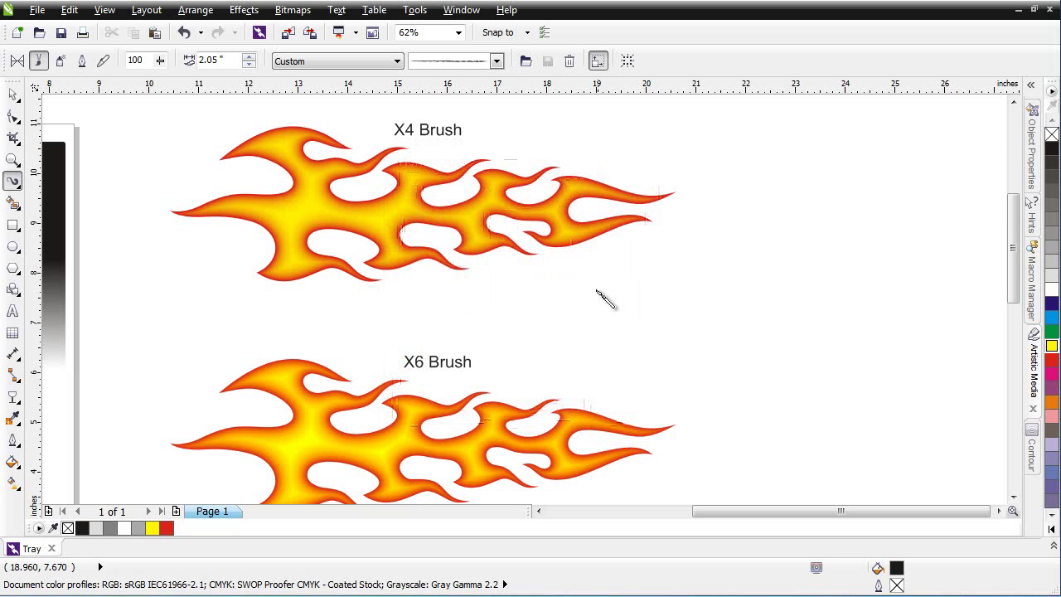
# Step: Choose the first flame brush and paint a rising curved stroke in the empty area beside the two sample flames
pyautogui.click(496, 63)
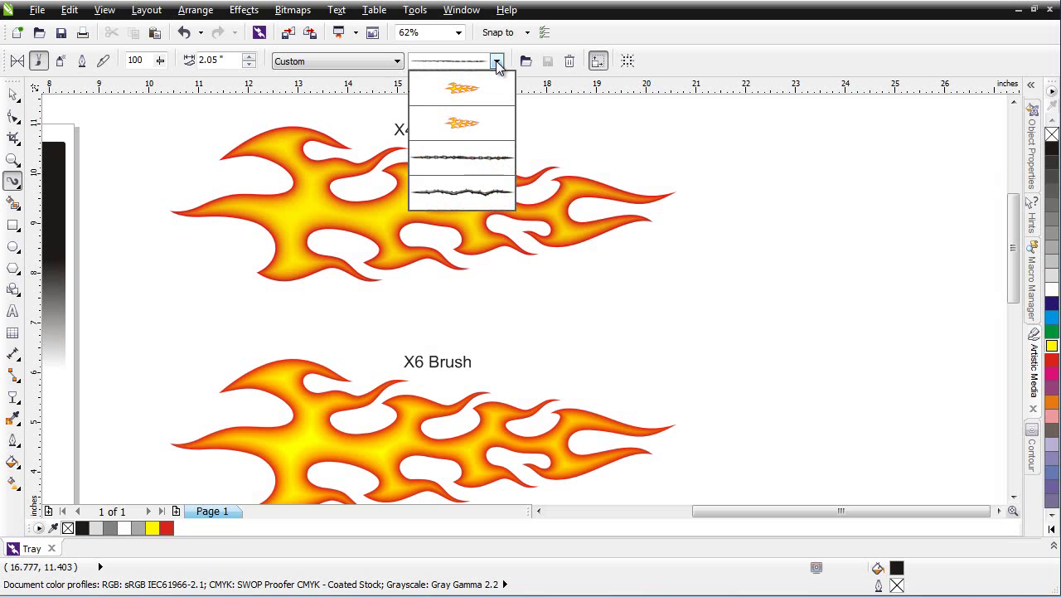
pyautogui.moveTo(487, 87)
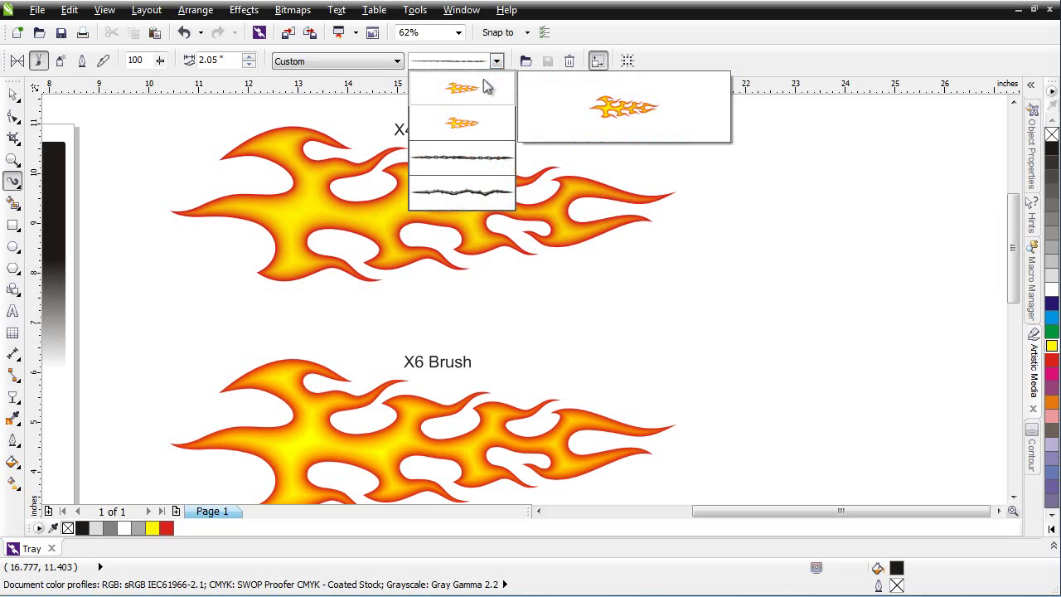
pyautogui.moveTo(484, 129)
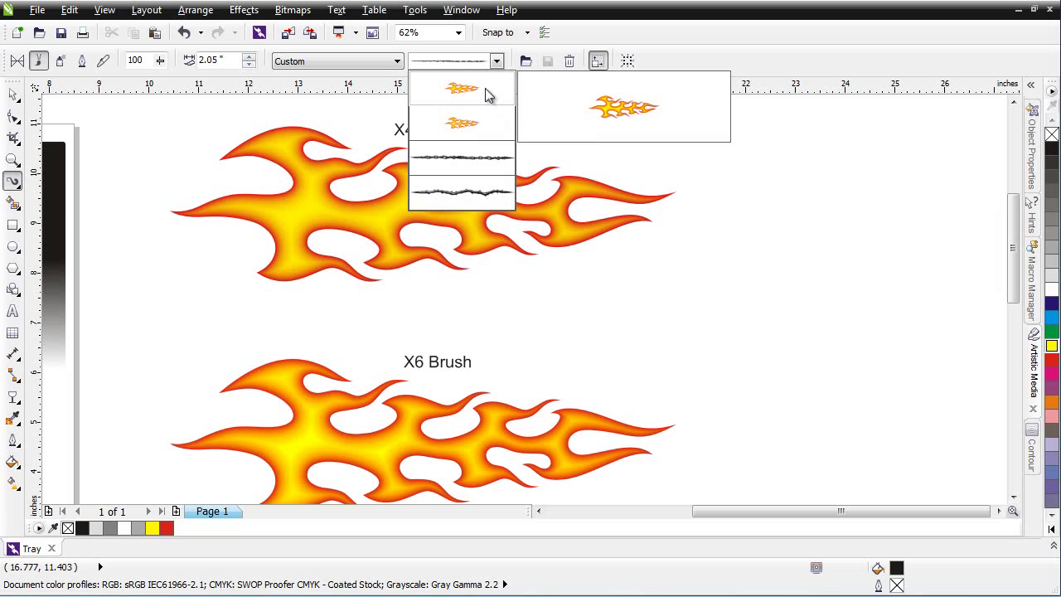
pyautogui.click(487, 91)
pyautogui.scroll(-1, 539, 300)
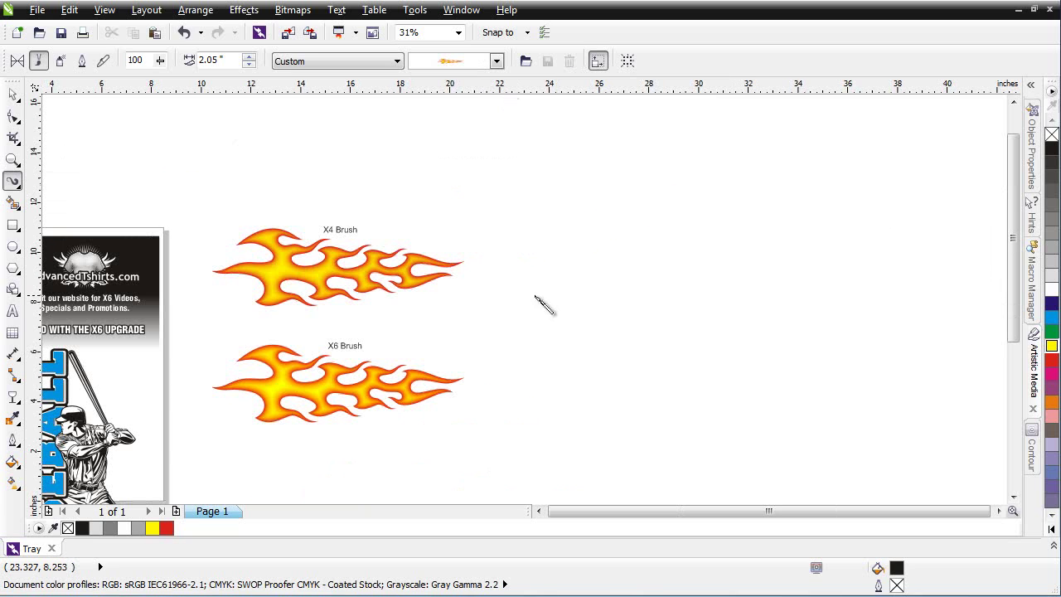
pyautogui.moveTo(496, 344)
pyautogui.mouseDown()
pyautogui.moveTo(612, 246)
pyautogui.moveTo(646, 179)
pyautogui.mouseUp()
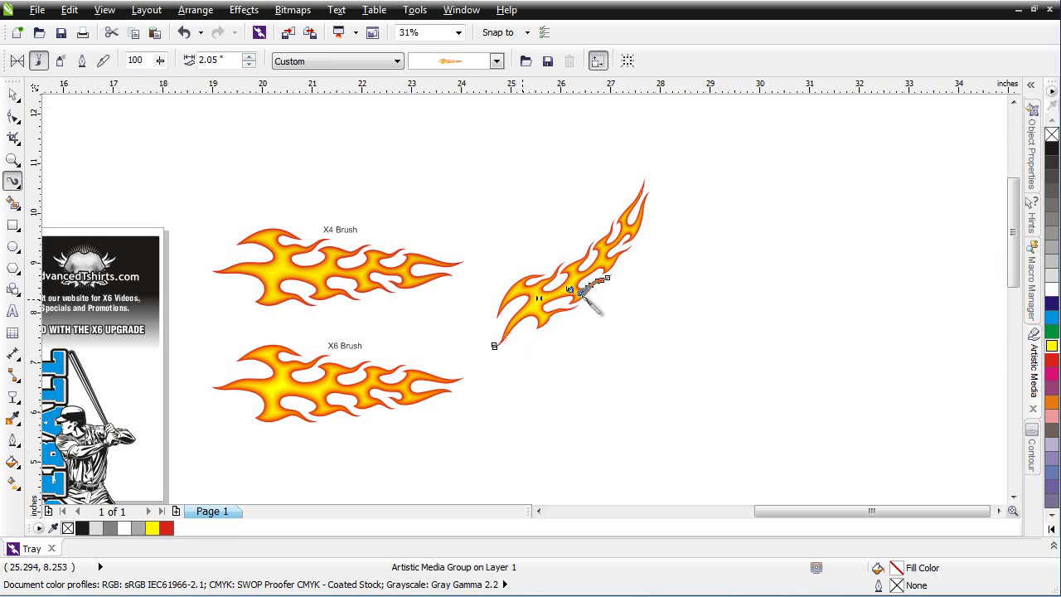
# Step: Inspect the painted flame stroke's colour banding and apply the second flame brush to it
pyautogui.scroll(5, 502, 295)
pyautogui.scroll(1, 465, 317)
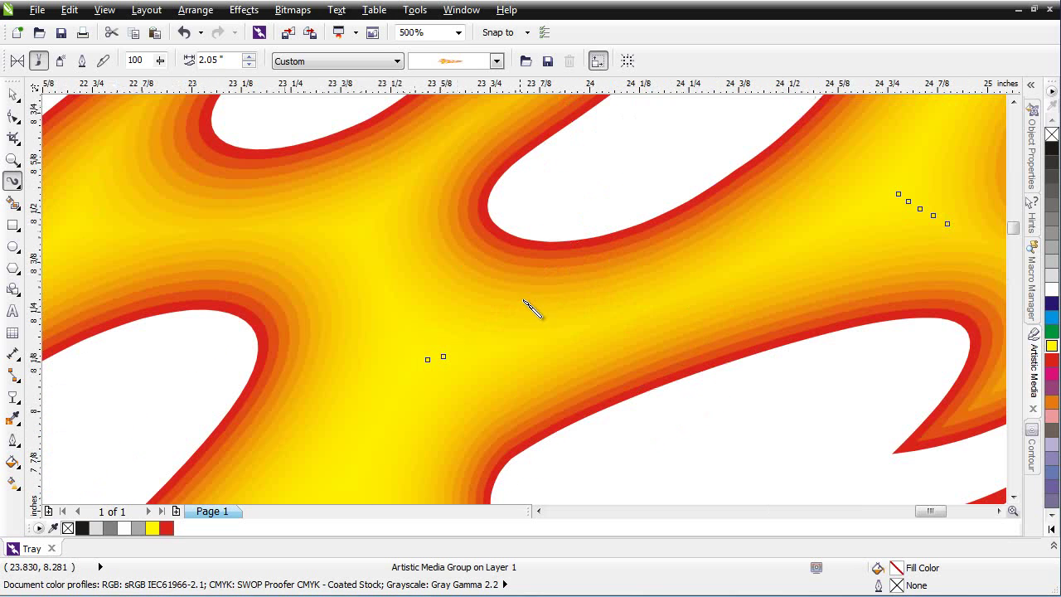
pyautogui.scroll(-1, 581, 297)
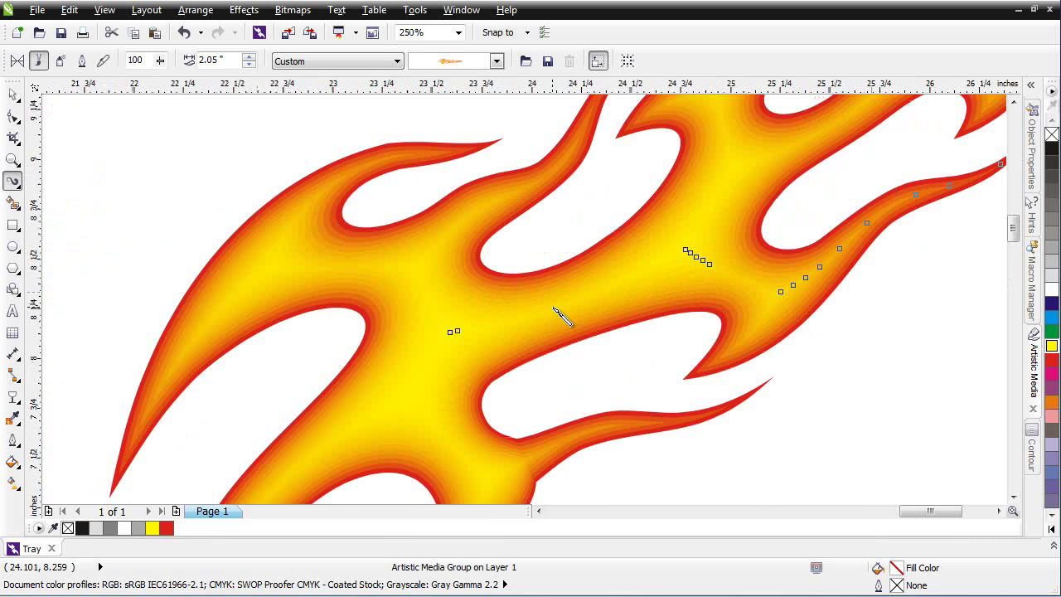
pyautogui.scroll(-1, 572, 308)
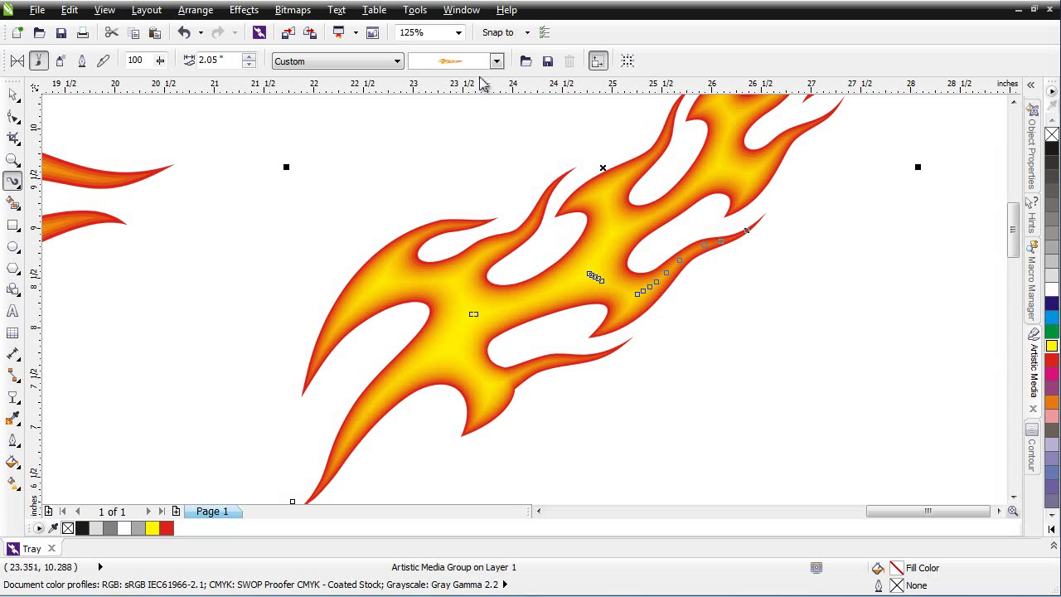
pyautogui.scroll(1, 484, 230)
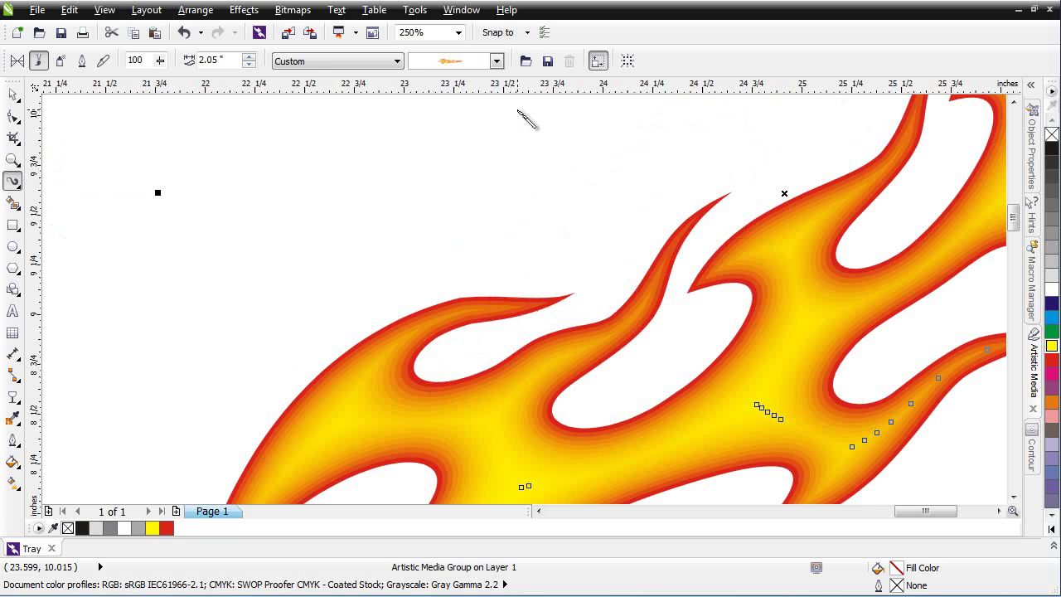
pyautogui.click(497, 61)
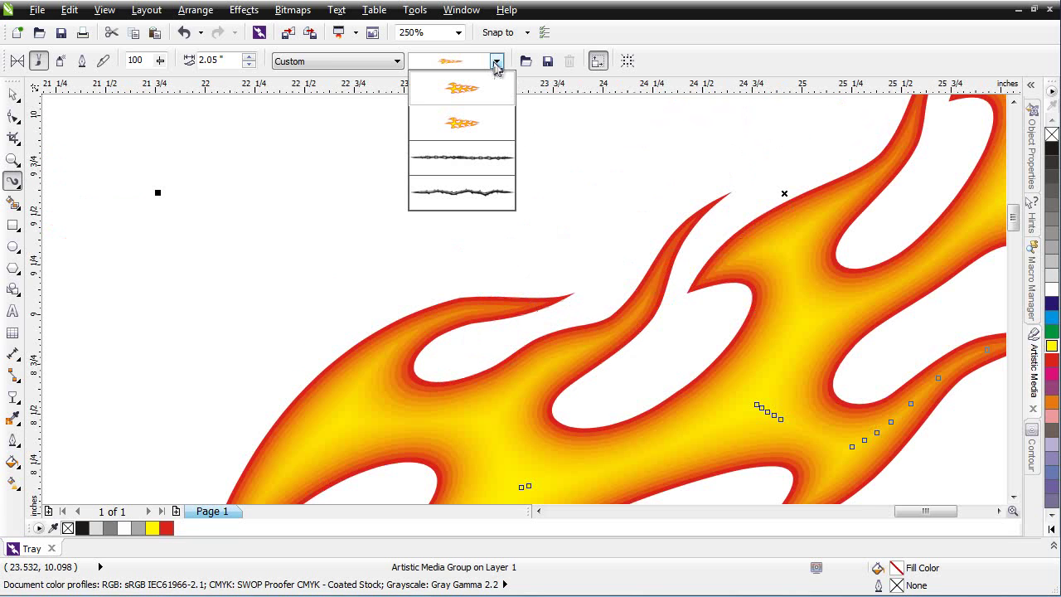
pyautogui.click(491, 134)
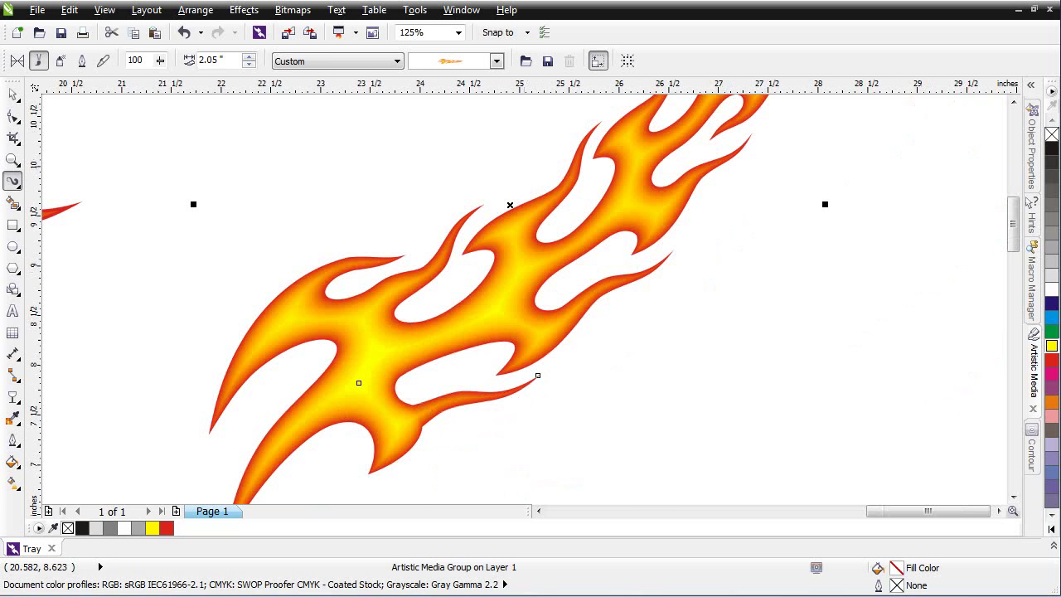
# Step: Activate the Pick tool and open the Artistic Media docker
pyautogui.click(12, 94)
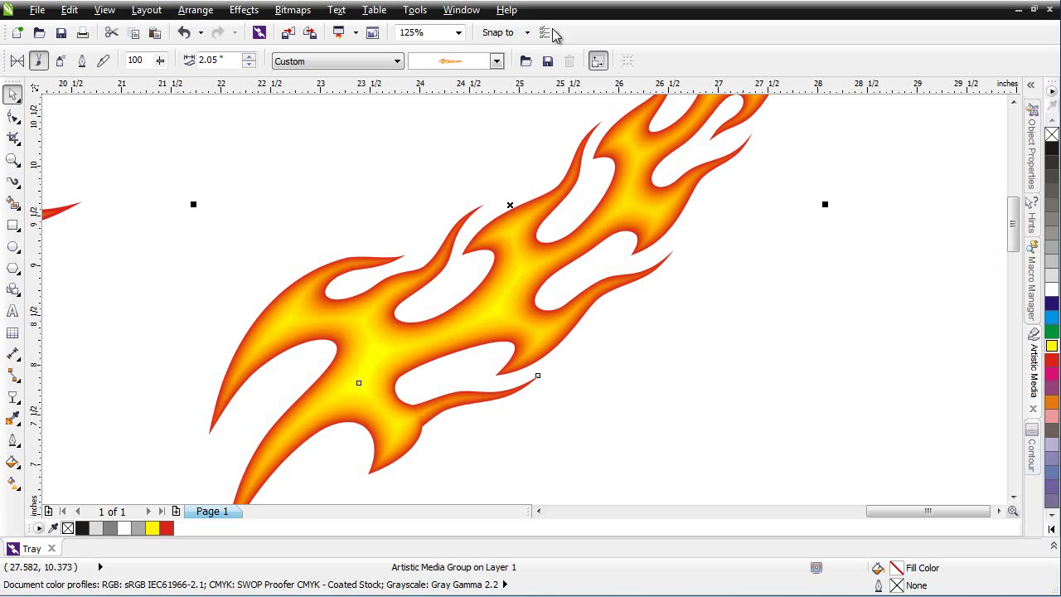
pyautogui.click(461, 10)
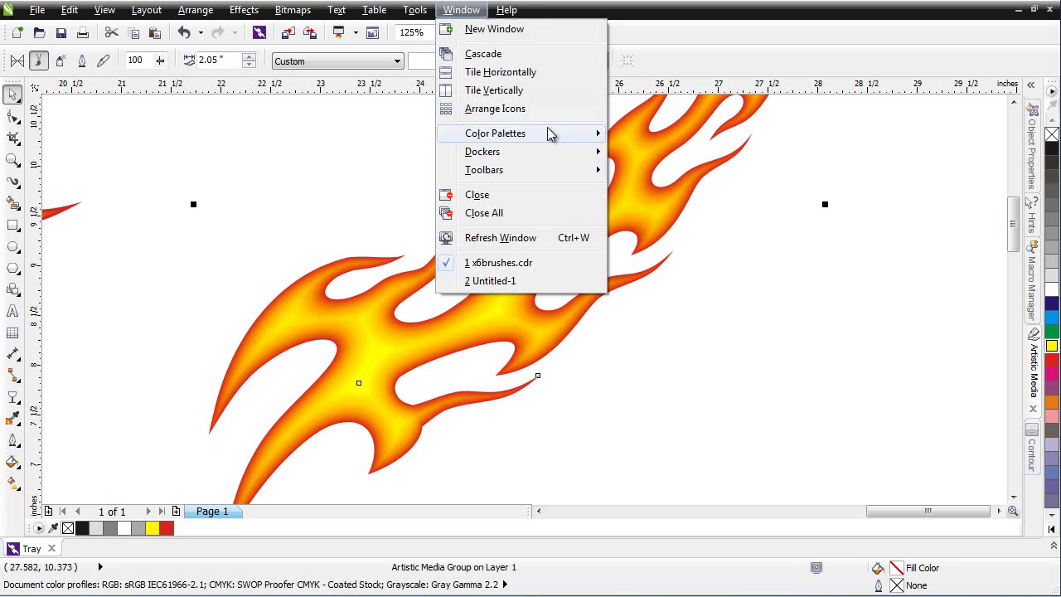
pyautogui.moveTo(562, 155)
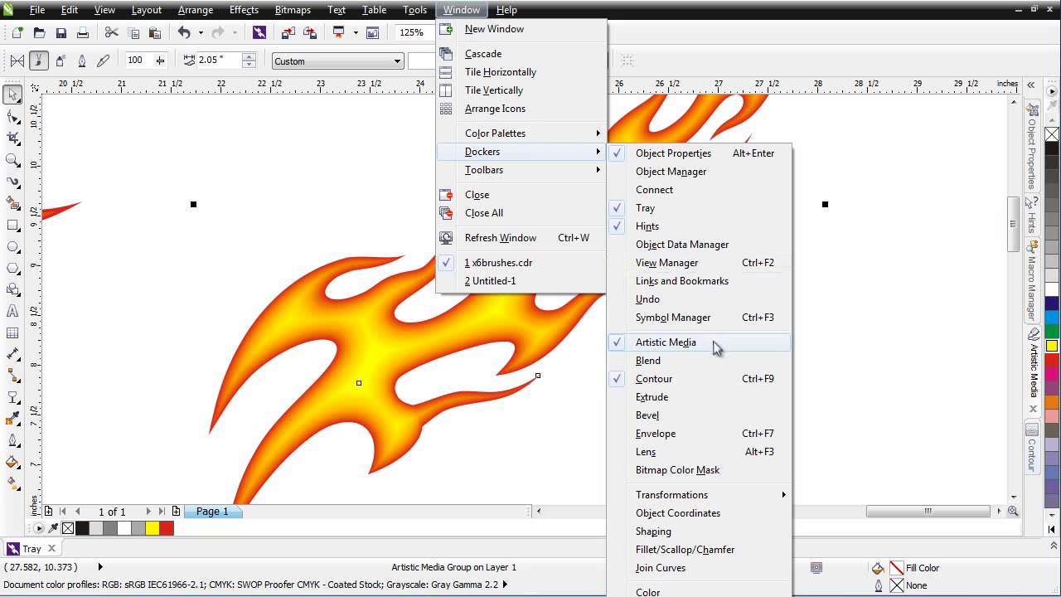
pyautogui.click(1031, 370)
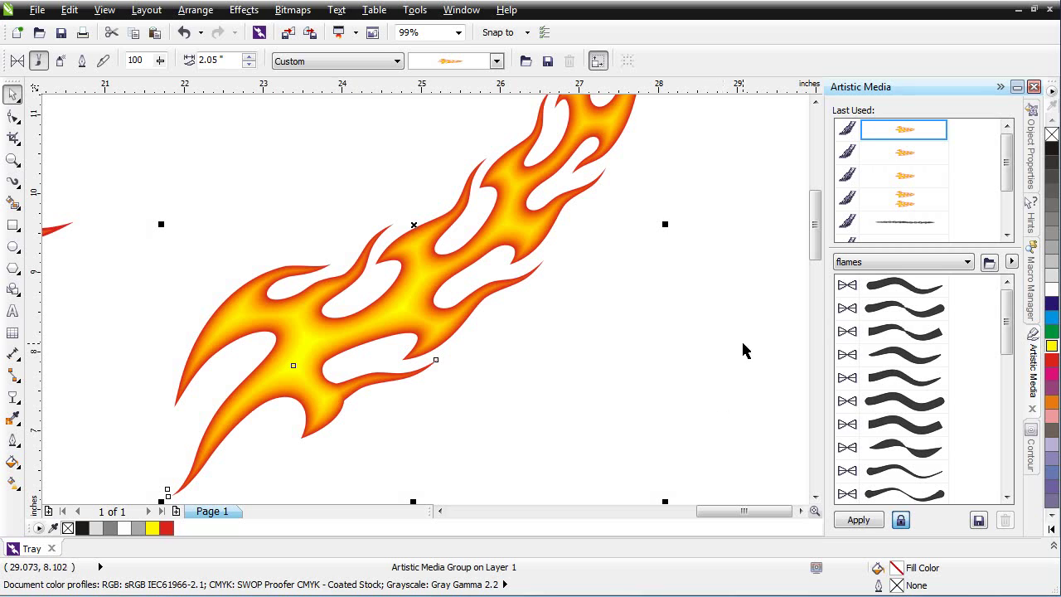
# Step: Switch the docker's brush collection to Default Strokes and review the brush categories available for the Artistic Media brush
pyautogui.click(398, 61)
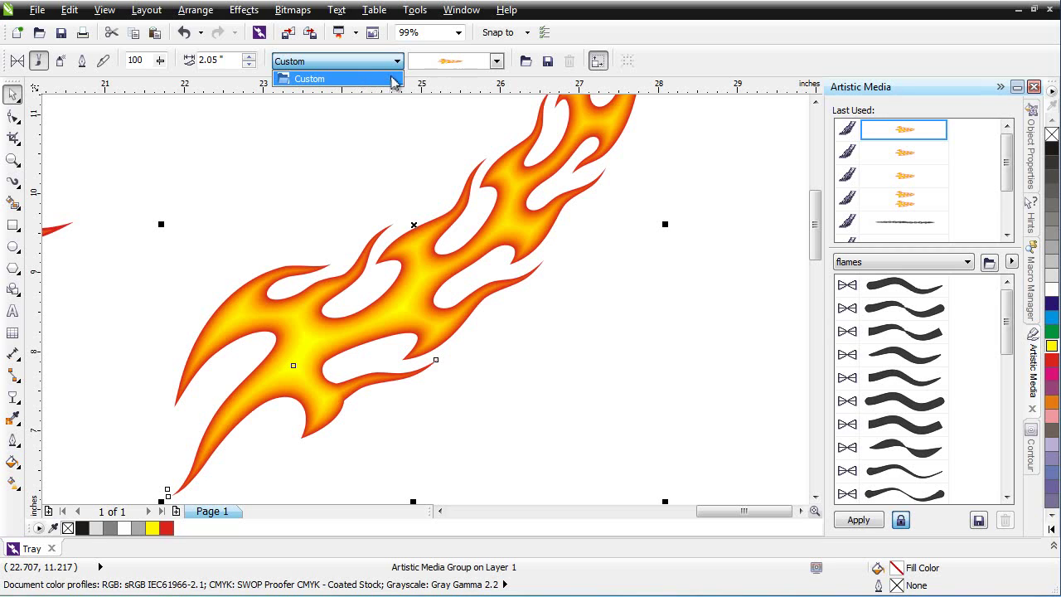
pyautogui.click(978, 264)
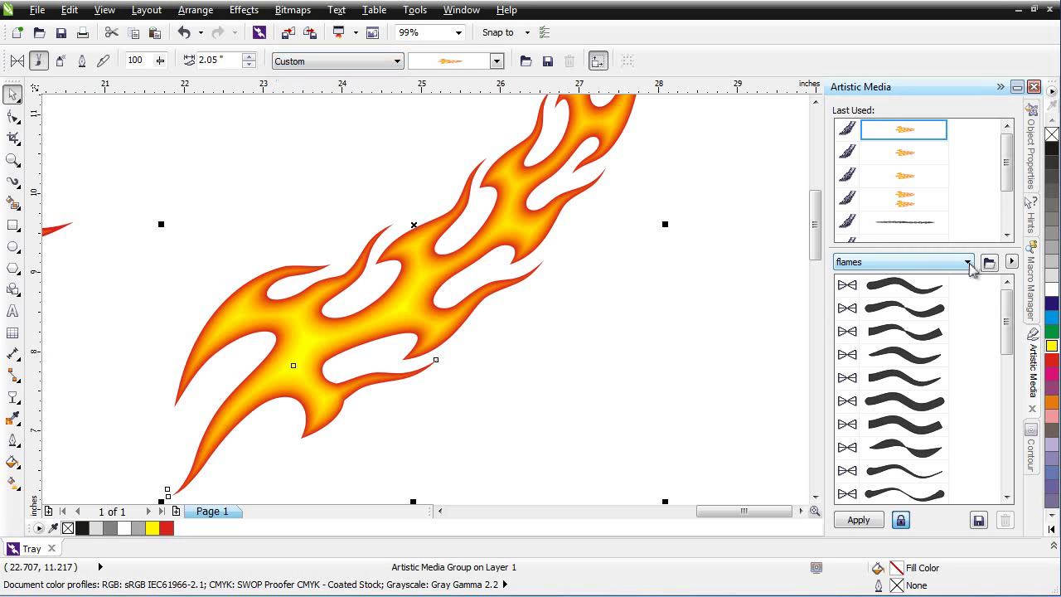
pyautogui.click(972, 264)
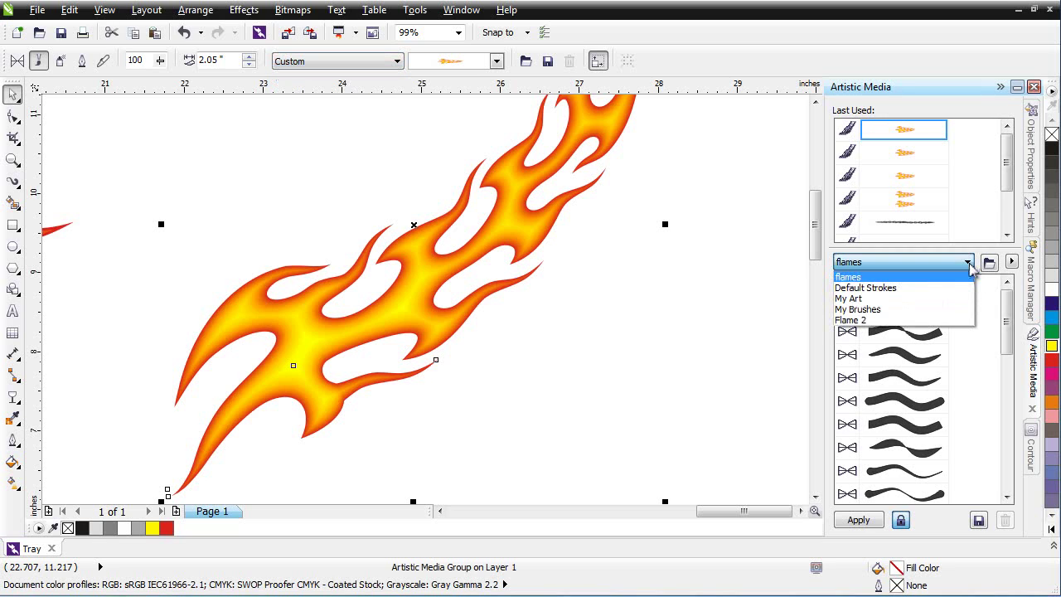
pyautogui.click(937, 287)
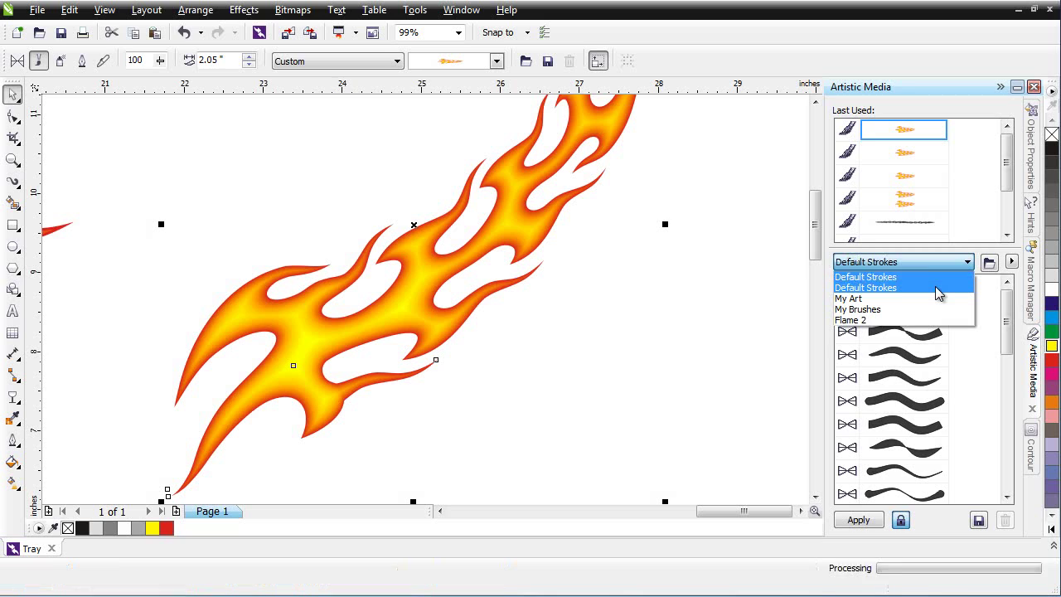
pyautogui.click(394, 66)
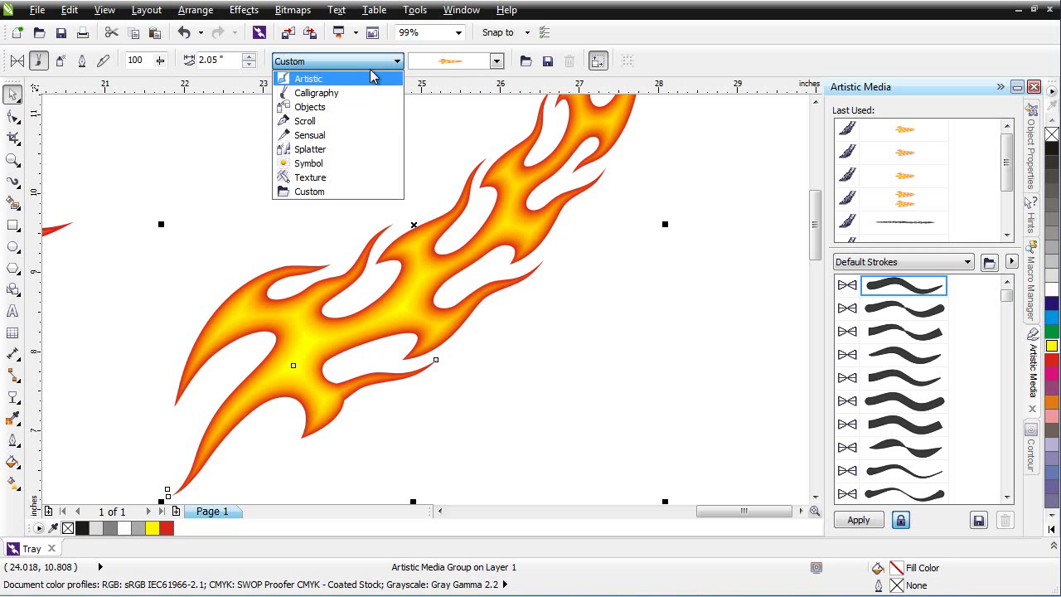
# Step: Hide the preset and object sprayer strokes in the docker, leaving only brushes listed, and review the available brush collections
pyautogui.click(1014, 264)
pyautogui.click(1012, 262)
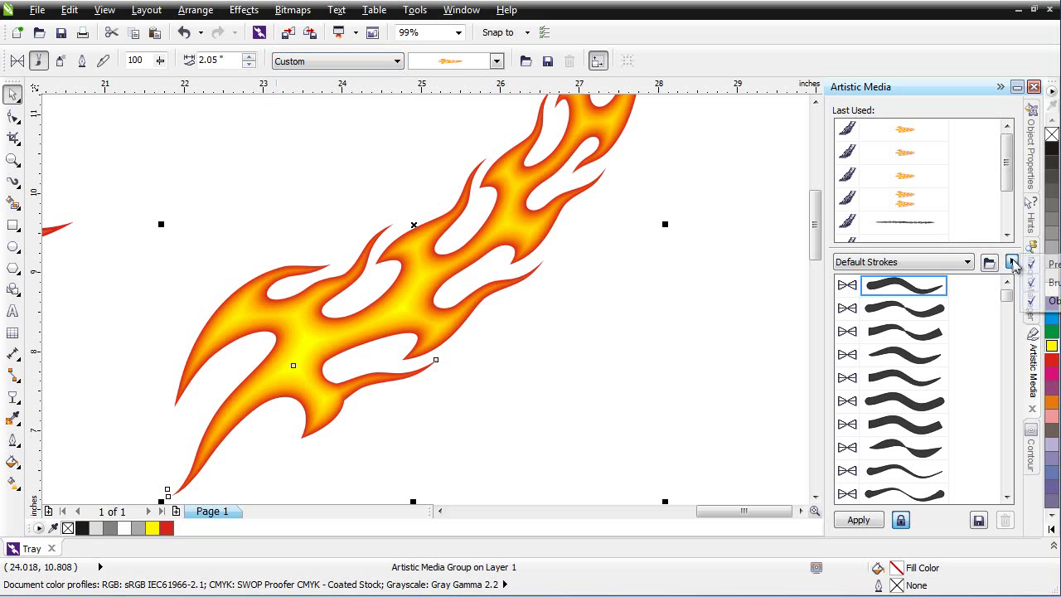
pyautogui.click(1034, 266)
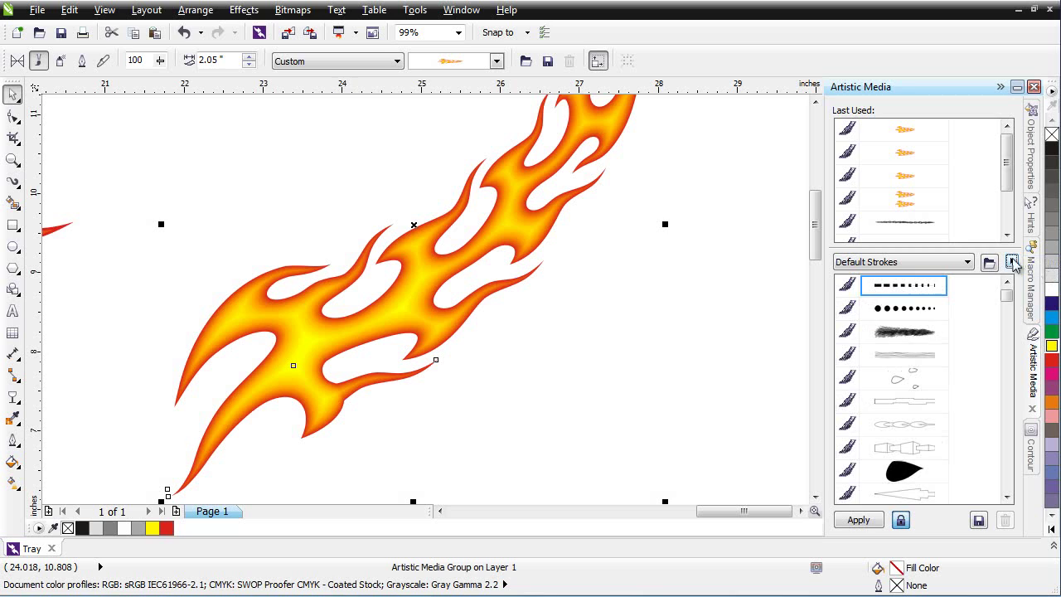
pyautogui.click(1011, 263)
pyautogui.click(1036, 300)
pyautogui.click(969, 263)
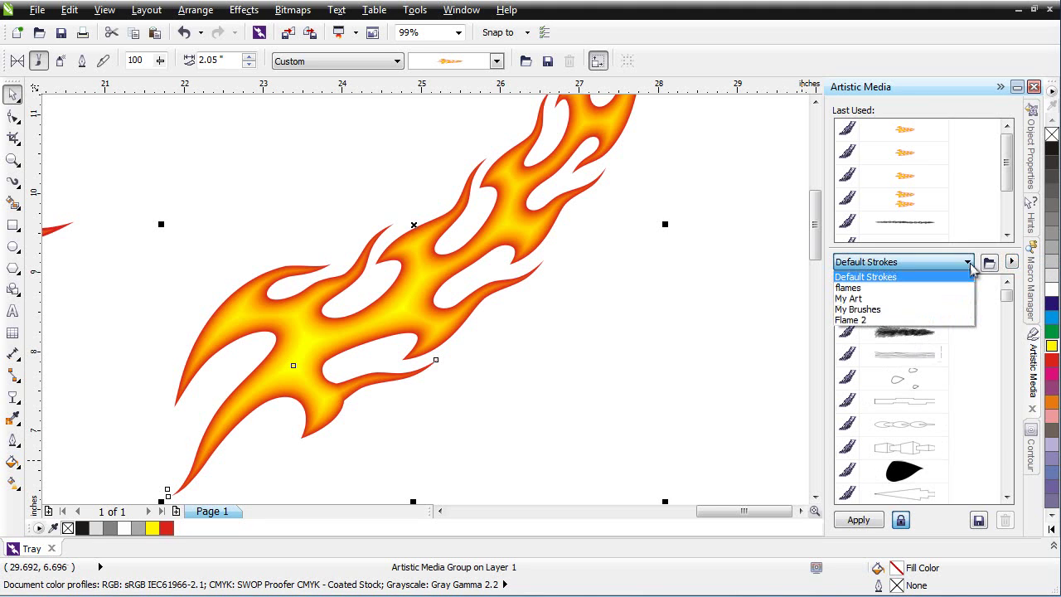
pyautogui.click(930, 288)
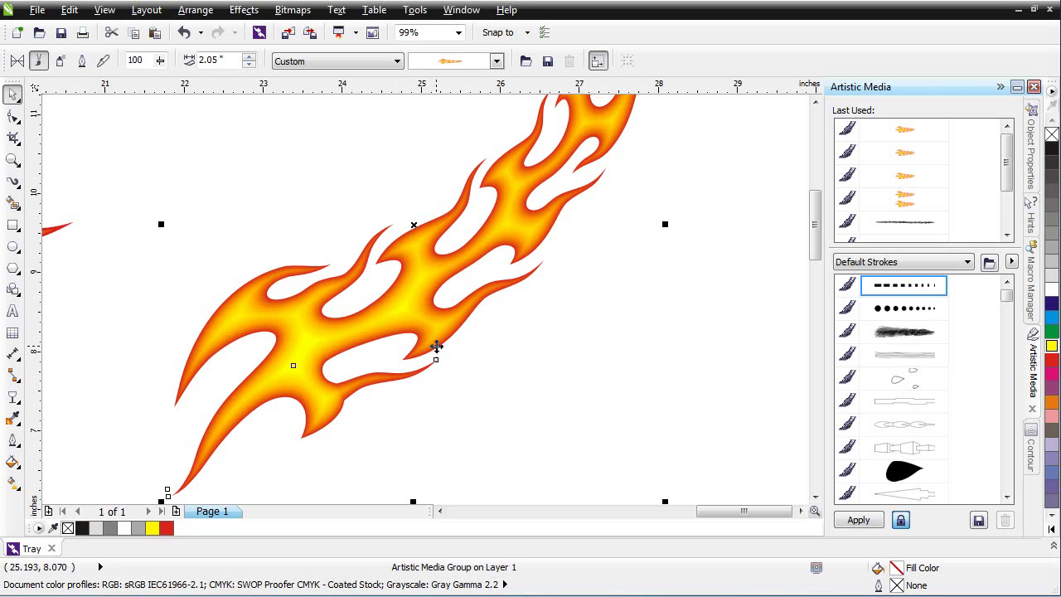
# Step: Activate the Artistic Media tool at the baseball artwork and browse the Default Strokes brushes to the end of the list
pyautogui.click(443, 337)
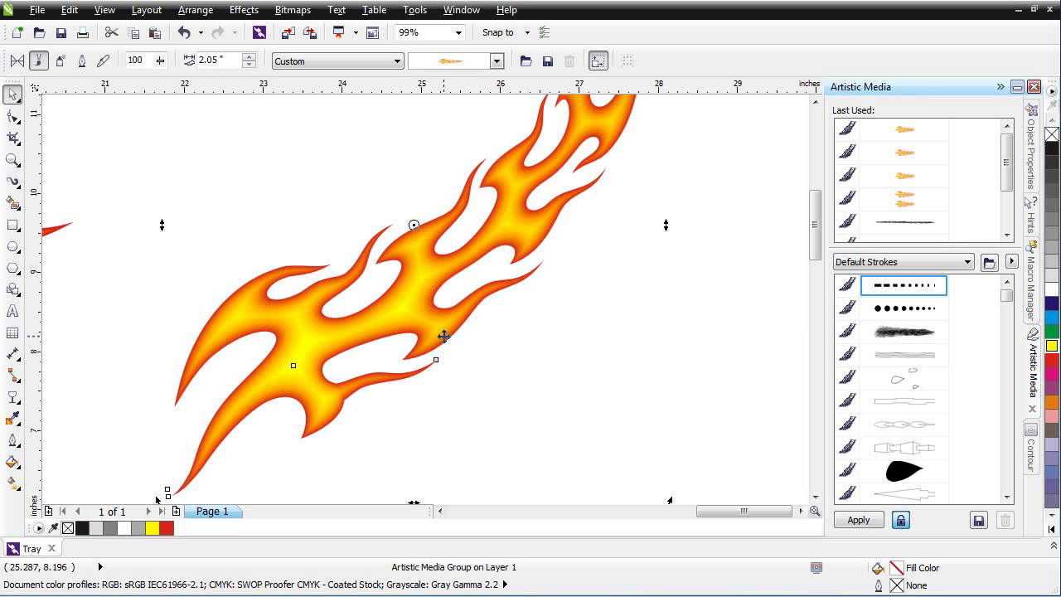
pyautogui.scroll(-2, 446, 337)
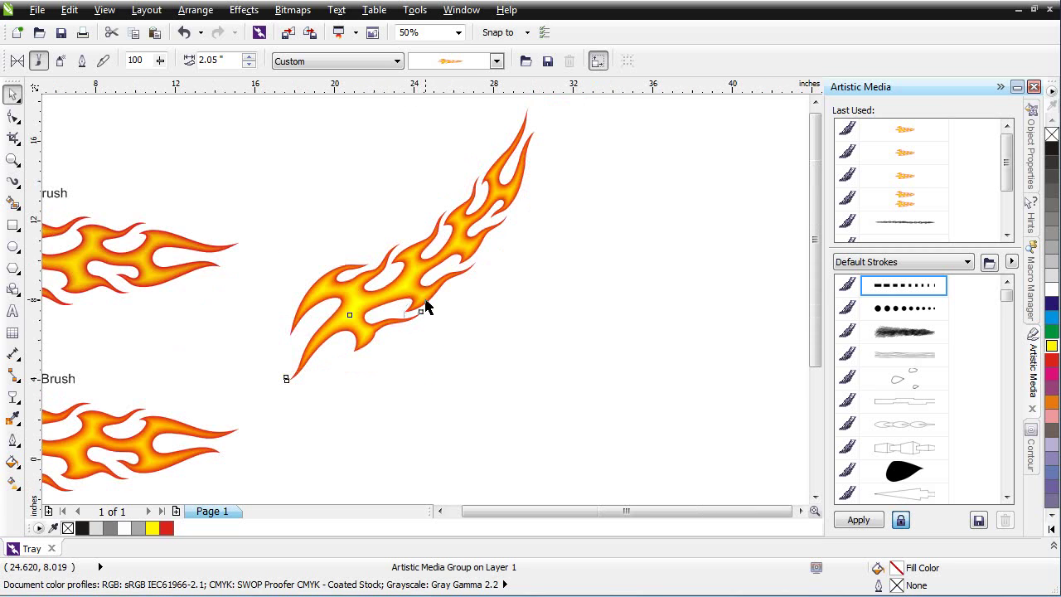
pyautogui.scroll(-2, 426, 304)
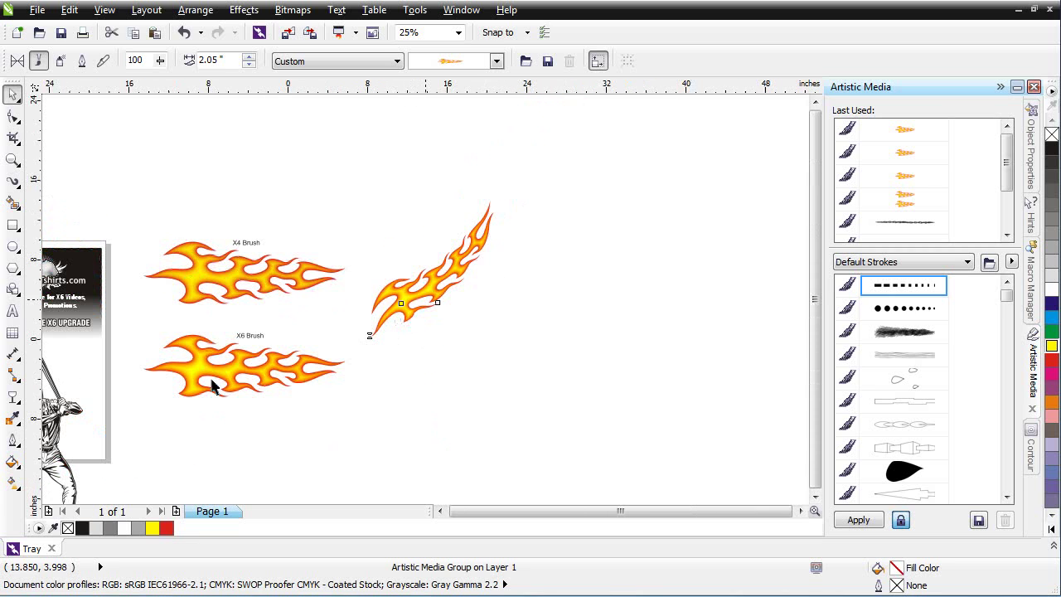
pyautogui.scroll(-2, 213, 381)
pyautogui.scroll(2, 357, 332)
pyautogui.scroll(1, 437, 318)
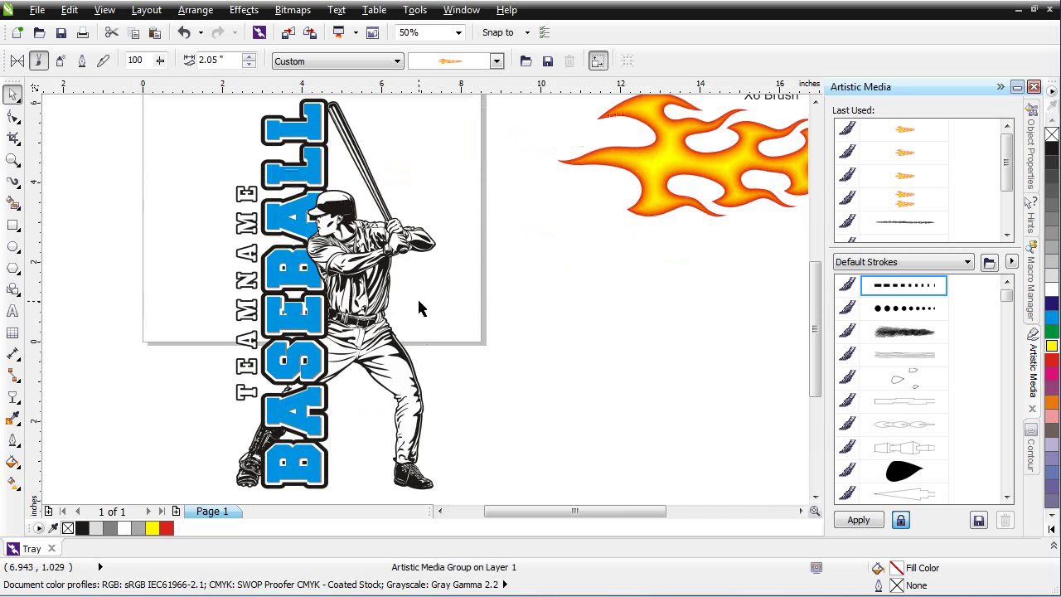
pyautogui.click(12, 181)
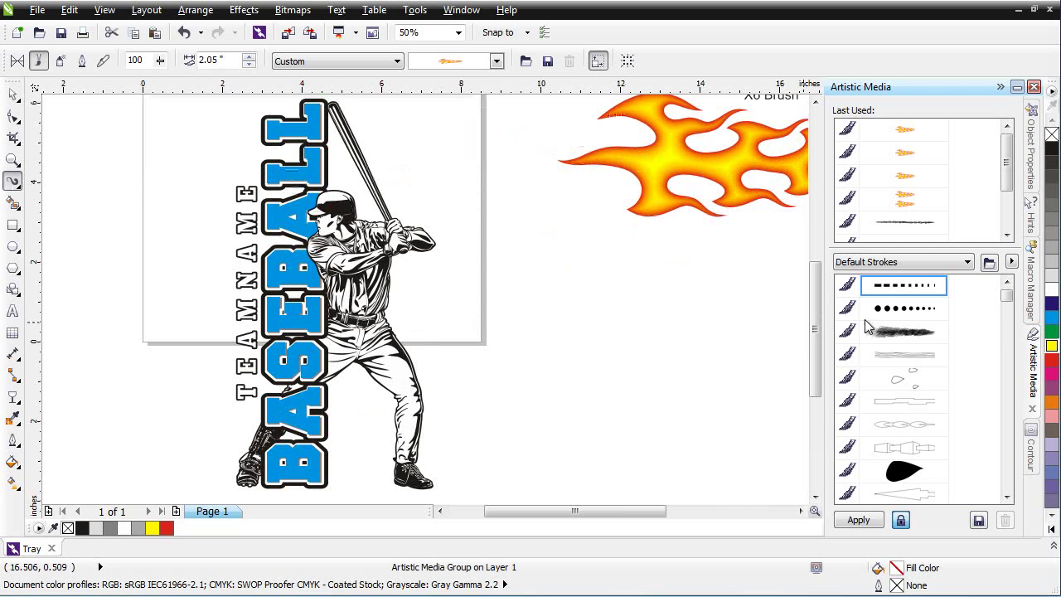
pyautogui.moveTo(1008, 300); pyautogui.dragTo(1009, 496)
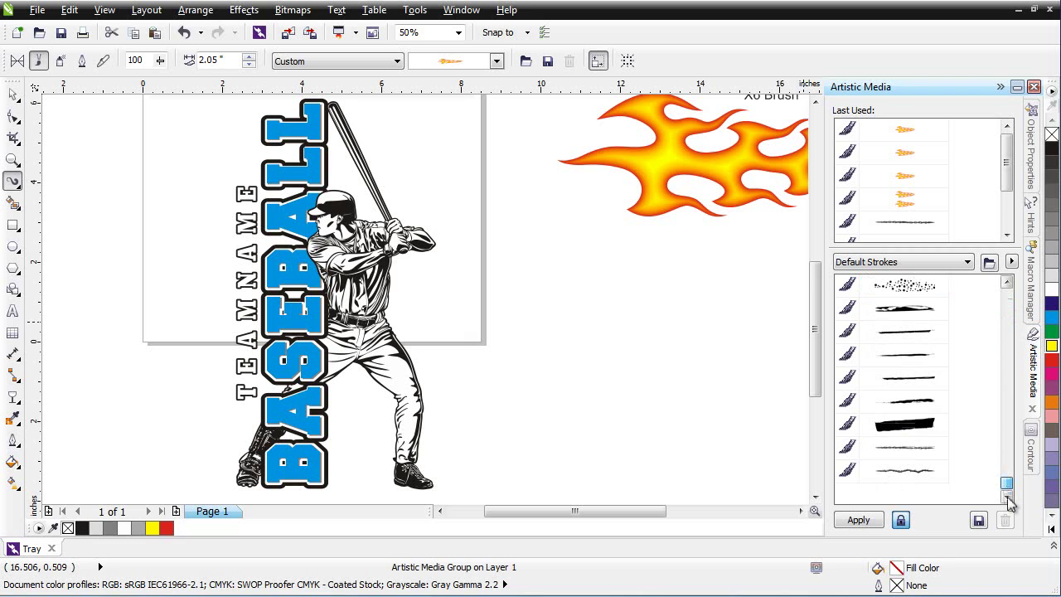
# Step: Choose the second flame brush from the flames collection and paint a stroke rising from the baseball player's feet past the bat tip
pyautogui.click(967, 263)
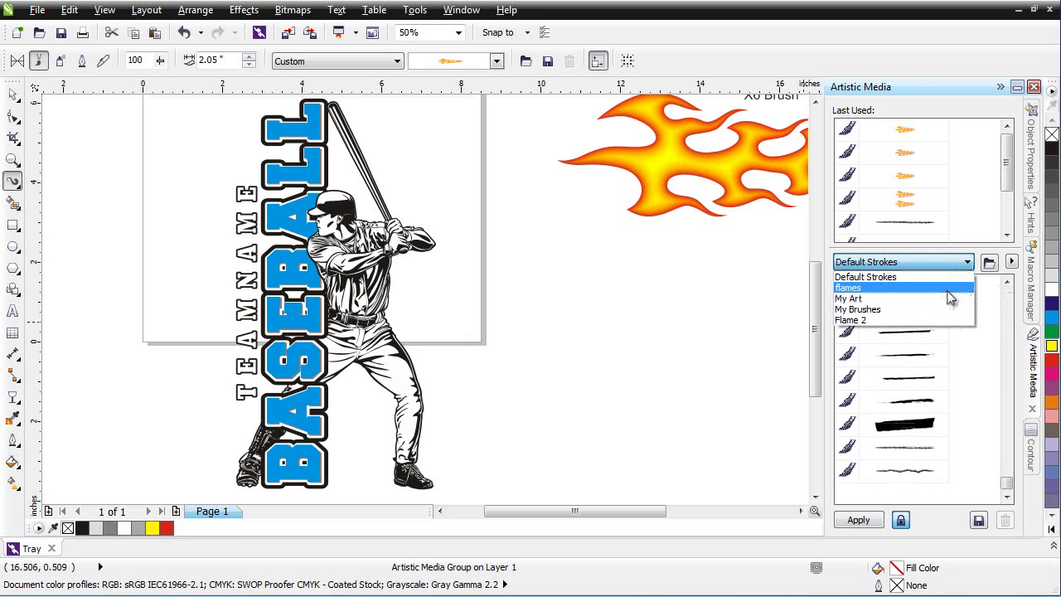
pyautogui.click(949, 290)
pyautogui.click(904, 307)
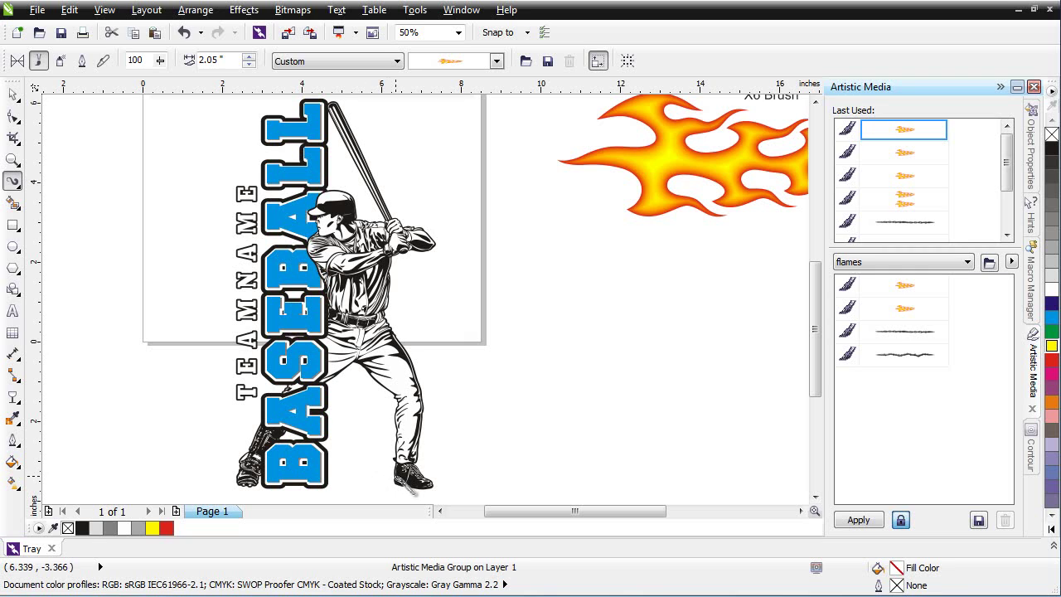
pyautogui.moveTo(385, 473)
pyautogui.mouseDown()
pyautogui.moveTo(380, 349)
pyautogui.moveTo(414, 266)
pyautogui.moveTo(421, 203)
pyautogui.moveTo(404, 154)
pyautogui.moveTo(350, 95)
pyautogui.mouseUp()
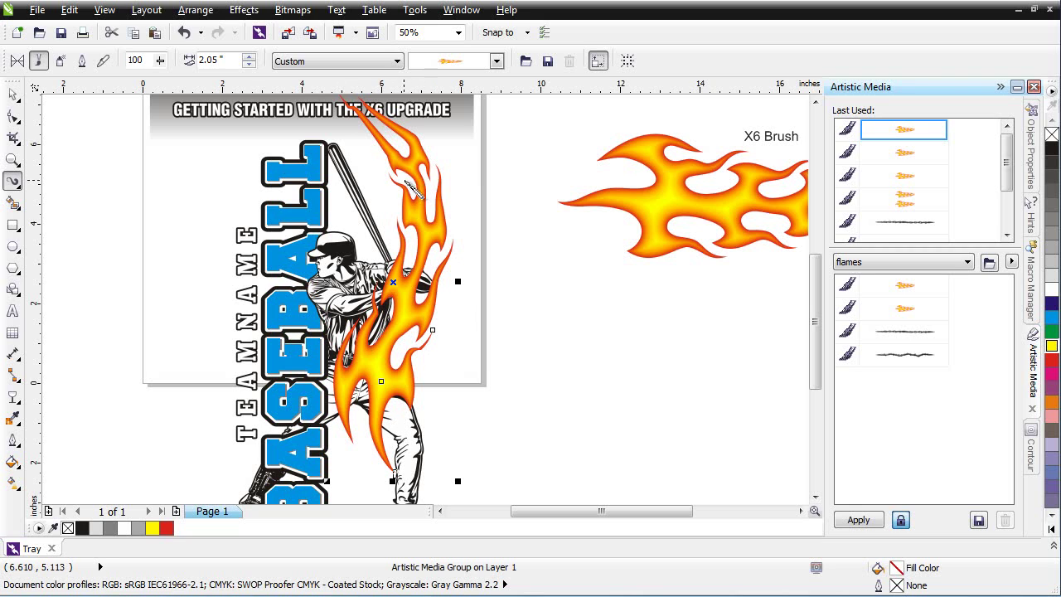
# Step: Move the baseball artwork together with its flame stroke about 3.8 inches down, clear of the page's header graphic, and deselect everything
pyautogui.click(13, 94)
pyautogui.scroll(-1, 440, 305)
pyautogui.moveTo(480, 455); pyautogui.dragTo(314, 234)
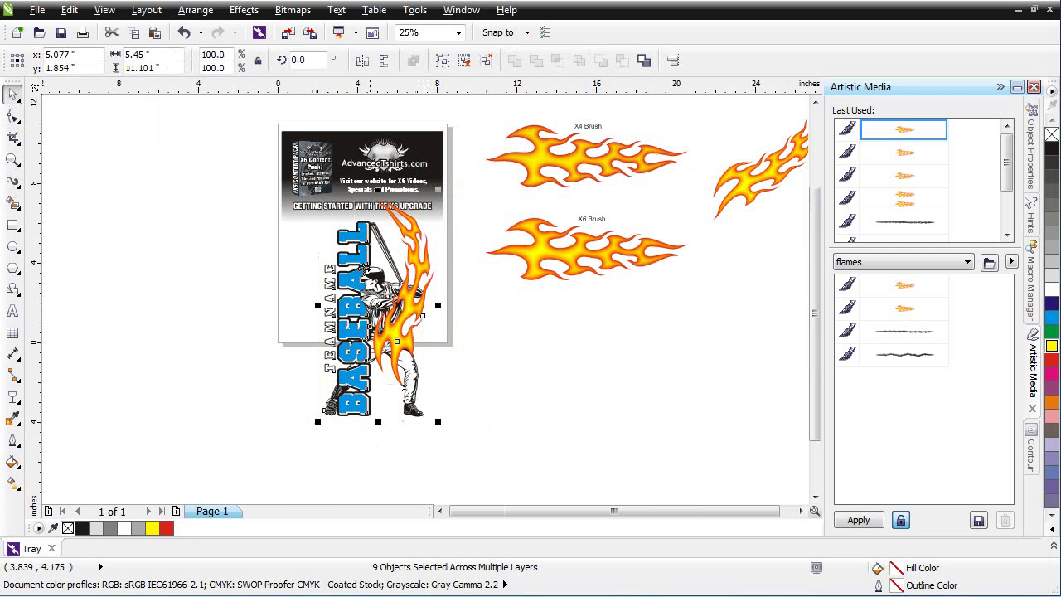
pyautogui.moveTo(376, 296); pyautogui.dragTo(369, 375)
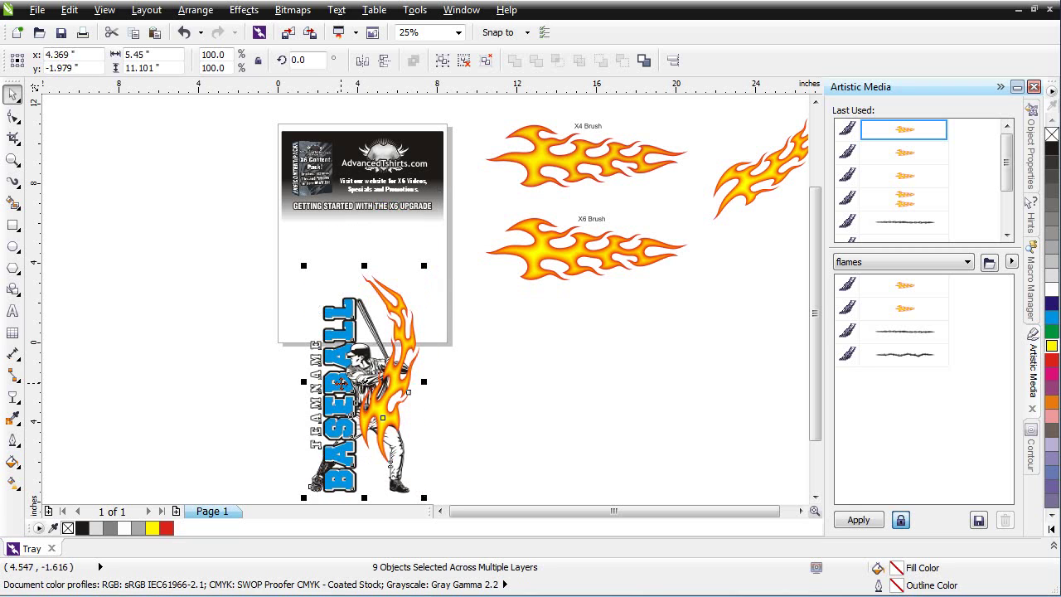
pyautogui.click(441, 371)
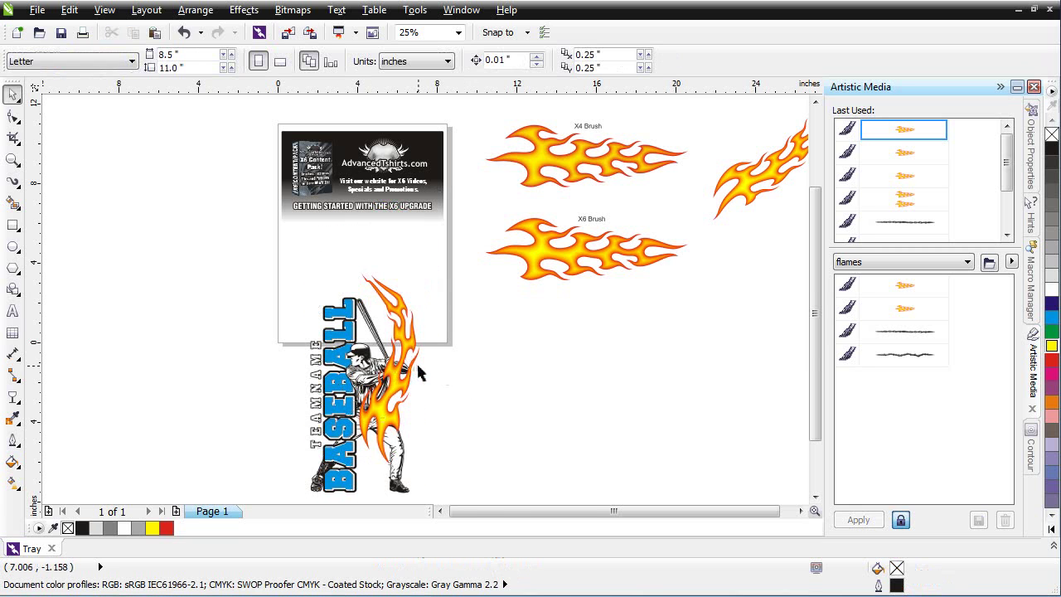
# Step: Move only the flame stroke about 1 inch down over the baseball player
pyautogui.scroll(2, 418, 371)
pyautogui.click(404, 260)
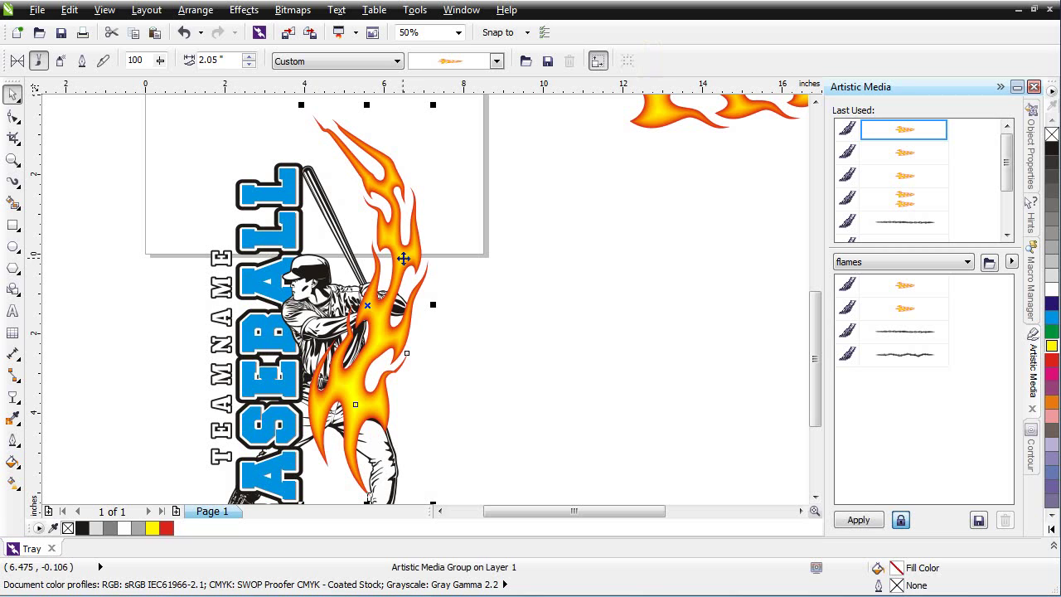
pyautogui.moveTo(404, 256); pyautogui.dragTo(404, 294)
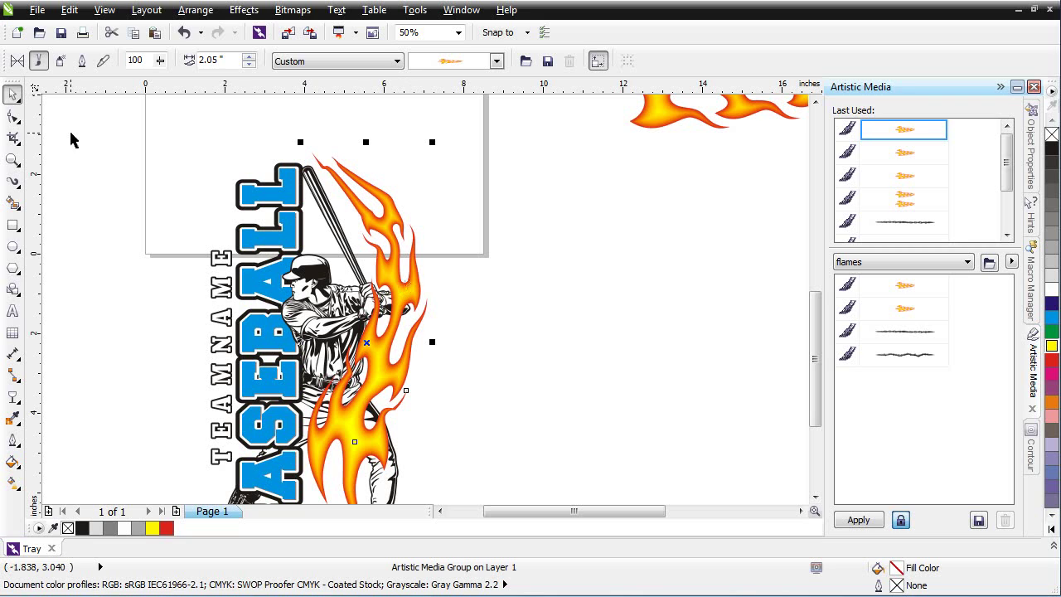
# Step: Delete the two nodes nearest the flame path's upper end node with the Shape tool and bend the flame's tip
pyautogui.press('F10')
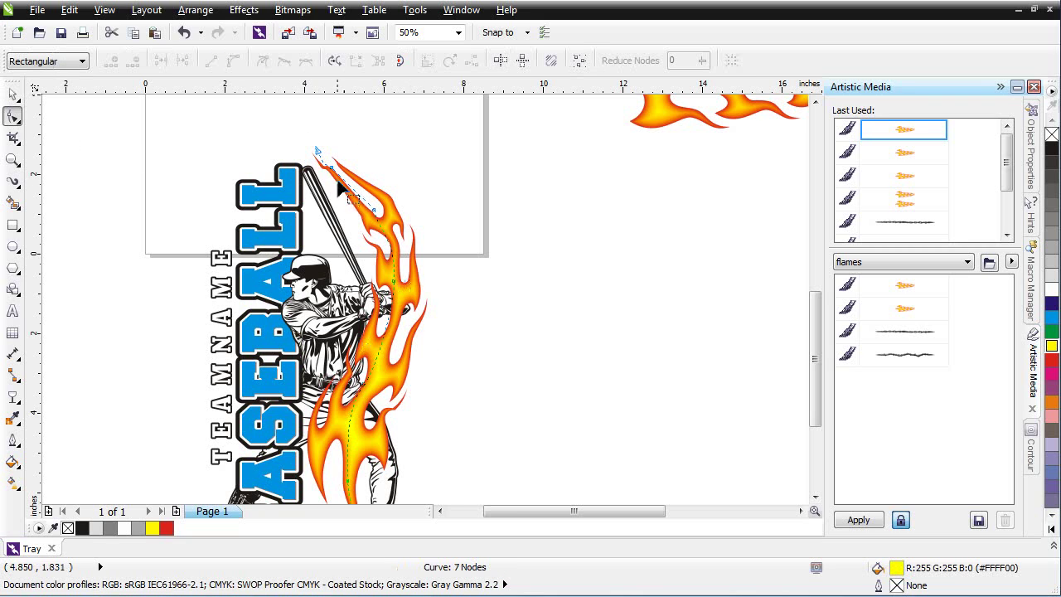
pyautogui.click(330, 168)
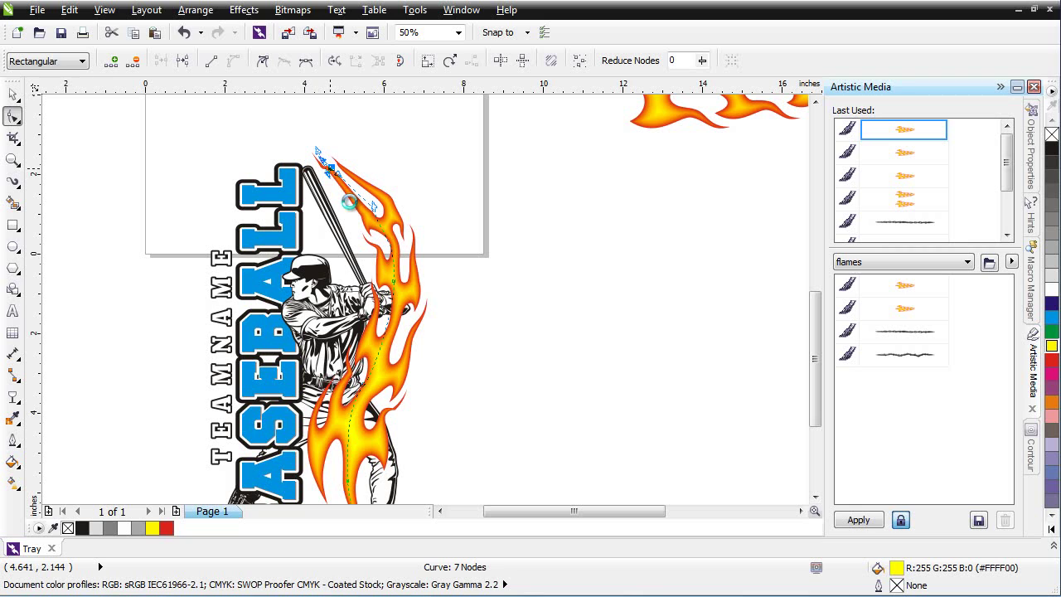
pyautogui.press('Delete')
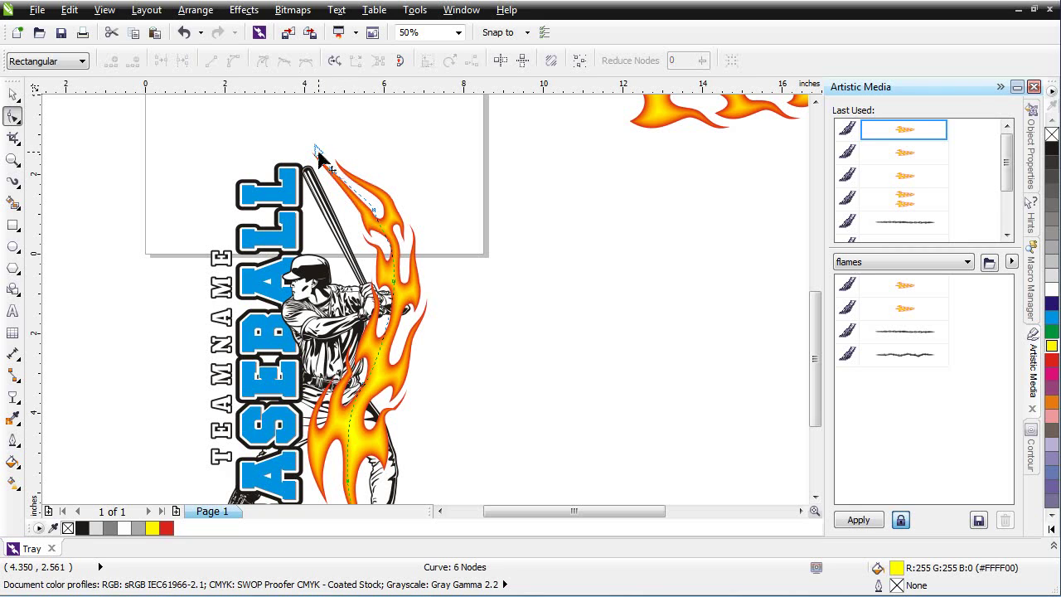
pyautogui.moveTo(328, 180); pyautogui.dragTo(316, 190)
pyautogui.moveTo(413, 243); pyautogui.dragTo(363, 250)
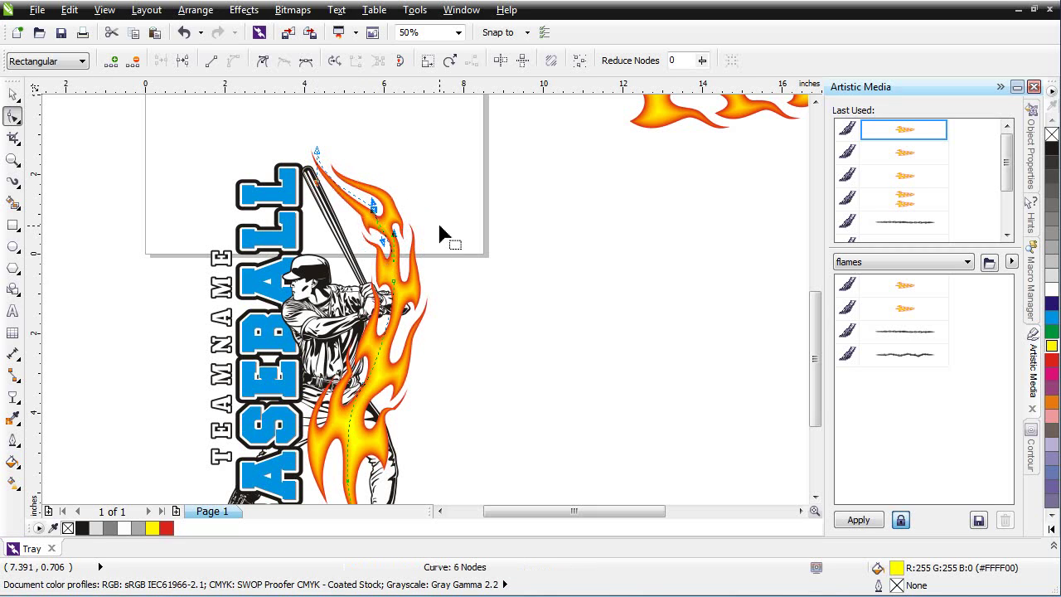
pyautogui.press('Delete')
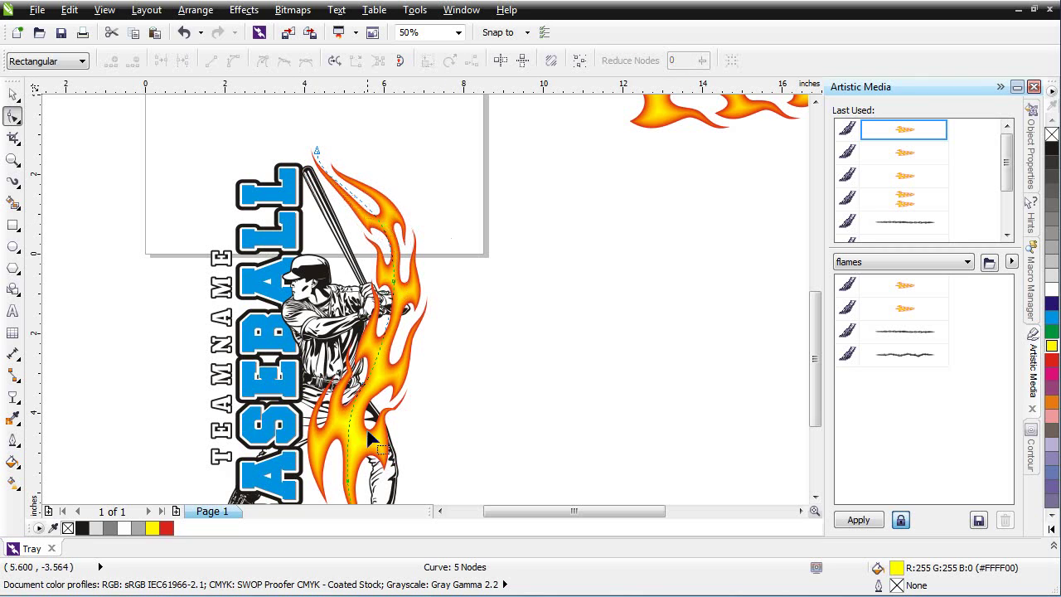
# Step: Add a node on the flame's path beside the player's arms and delete the existing node just above it
pyautogui.click(386, 346)
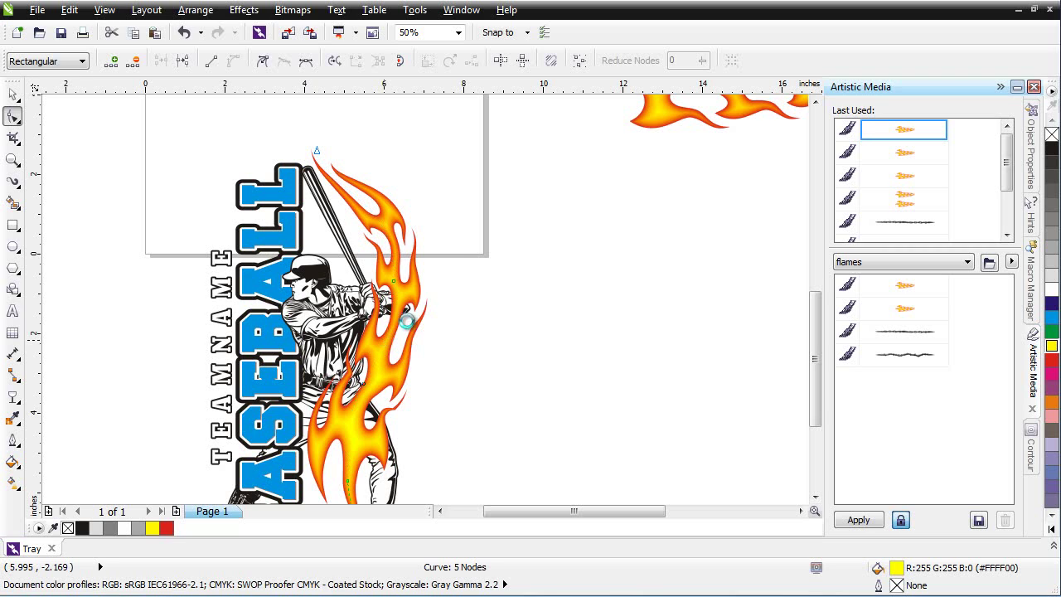
pyautogui.doubleClick(392, 286)
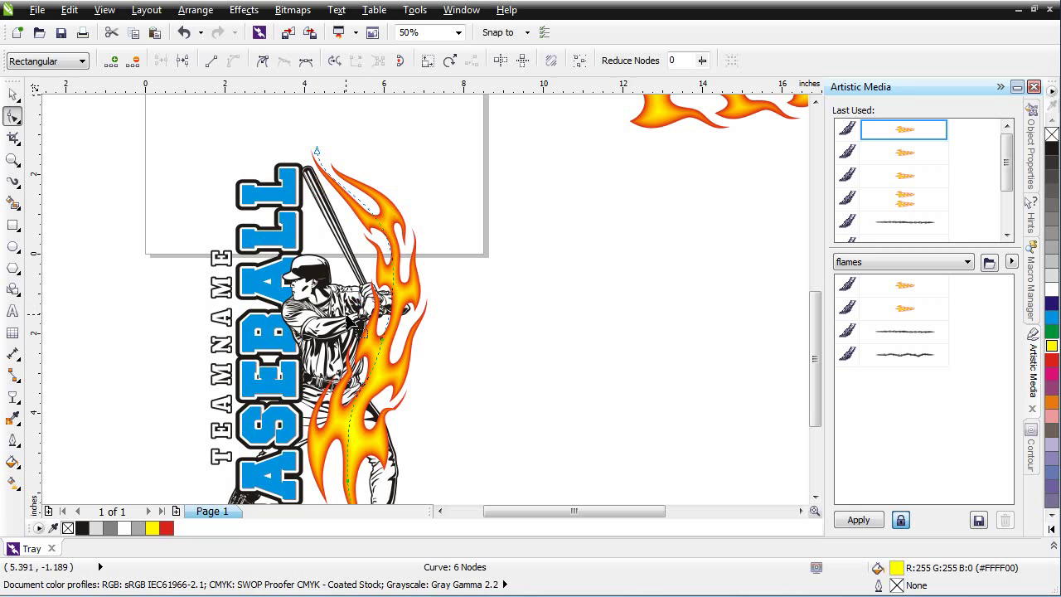
pyautogui.press('Delete')
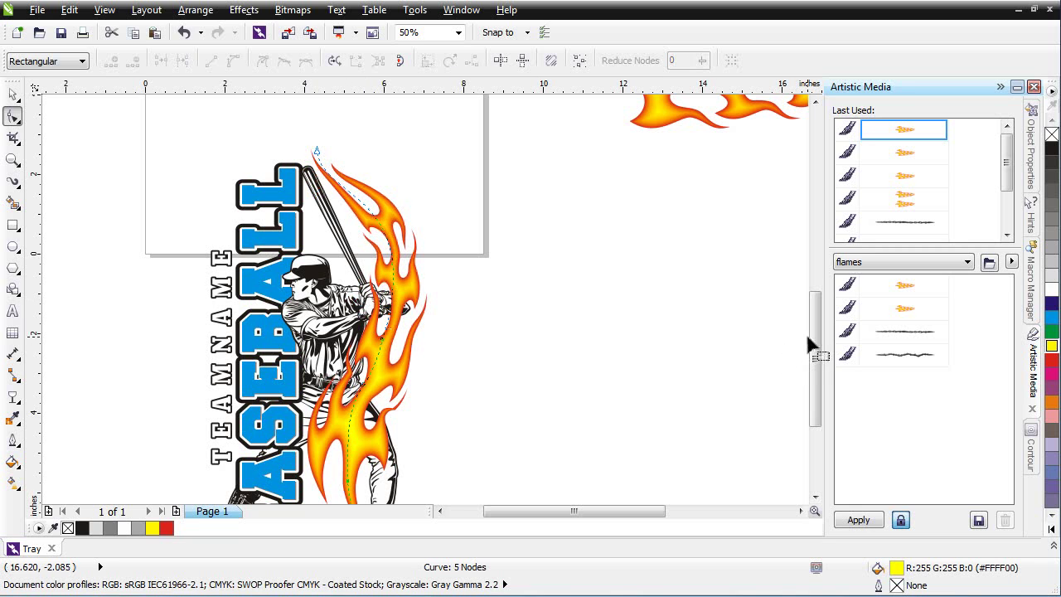
# Step: Delete the node just above the flame path's lower end and pull that end onto the player's front shoe
pyautogui.moveTo(816, 351); pyautogui.dragTo(817, 398)
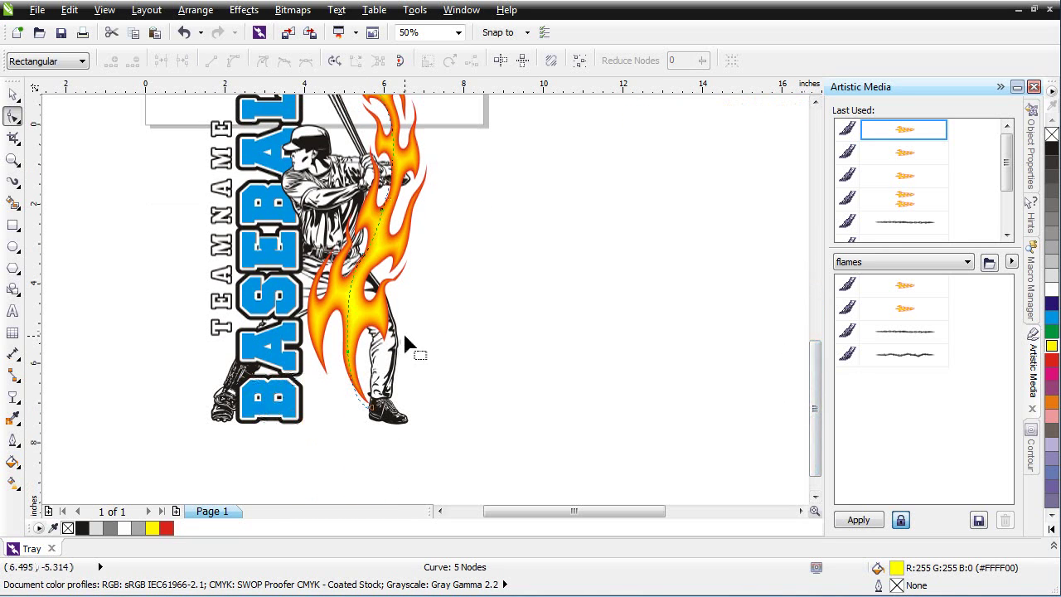
pyautogui.moveTo(404, 328); pyautogui.dragTo(336, 374)
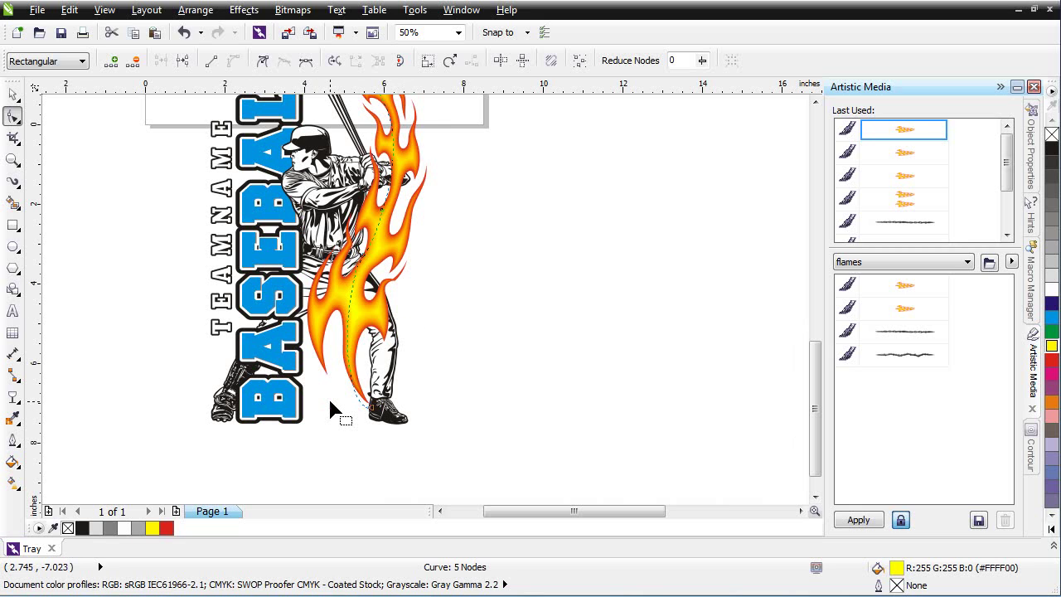
pyautogui.press('Delete')
pyautogui.moveTo(371, 406); pyautogui.dragTo(342, 390)
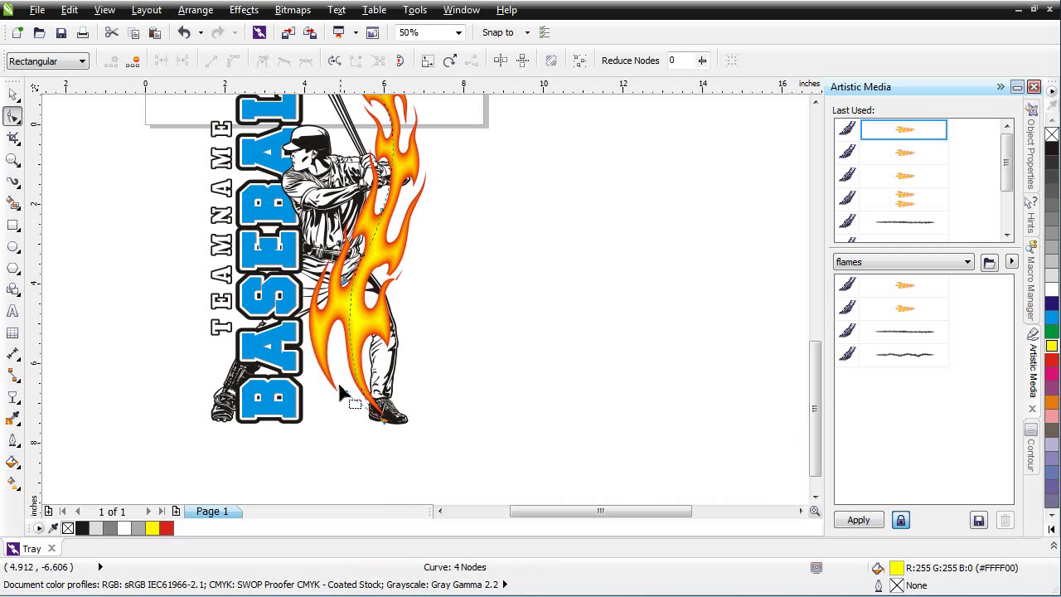
# Step: Move the flame path's node beside the player's arms about 0.6 inch toward his body, adjust its curve, and delete the node below it
pyautogui.moveTo(819, 398); pyautogui.dragTo(818, 379)
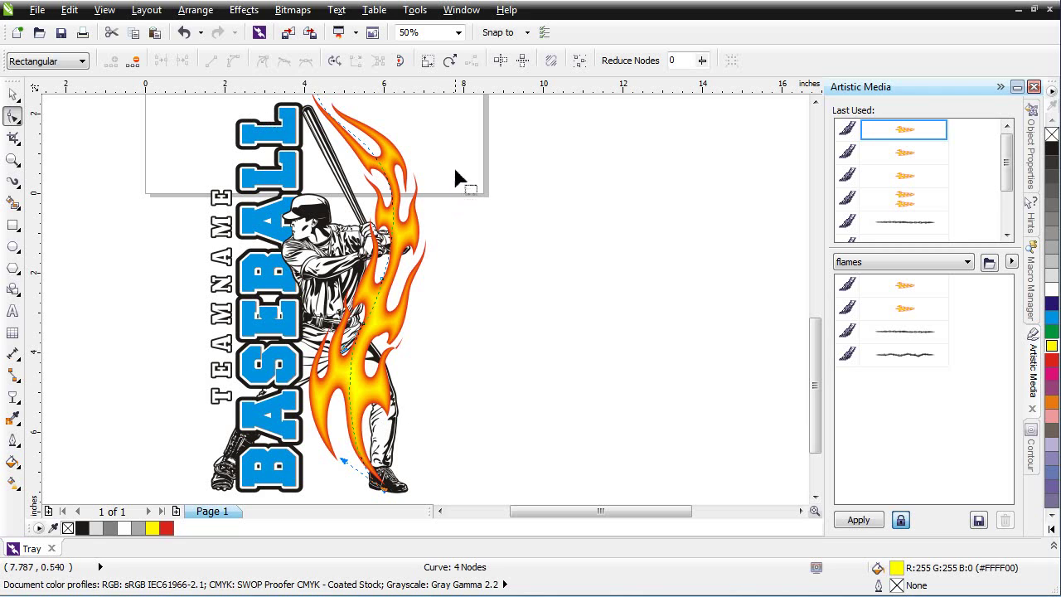
pyautogui.moveTo(454, 169); pyautogui.dragTo(365, 294)
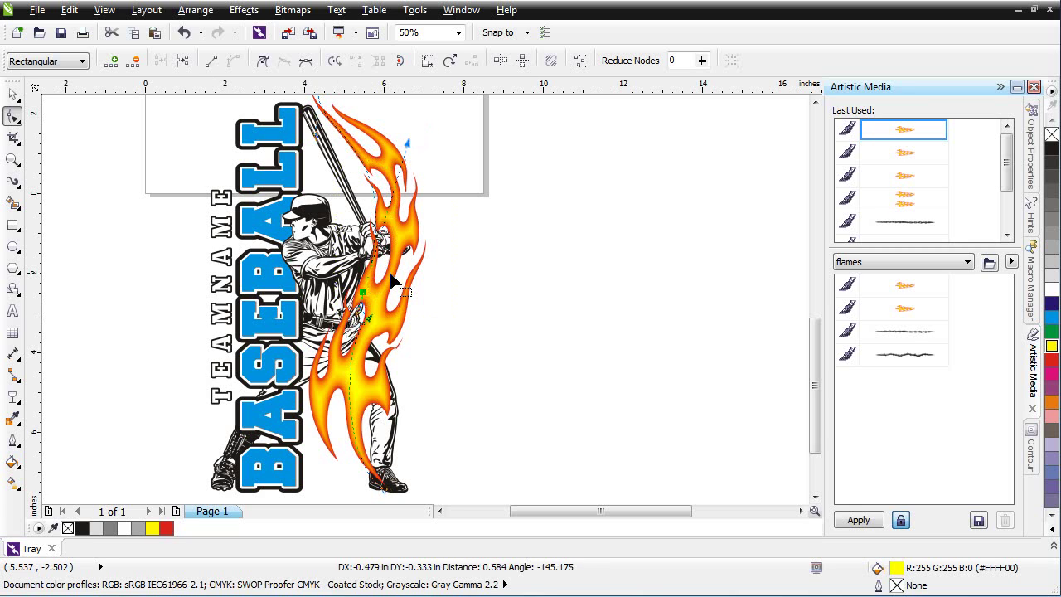
pyautogui.moveTo(407, 145); pyautogui.dragTo(387, 143)
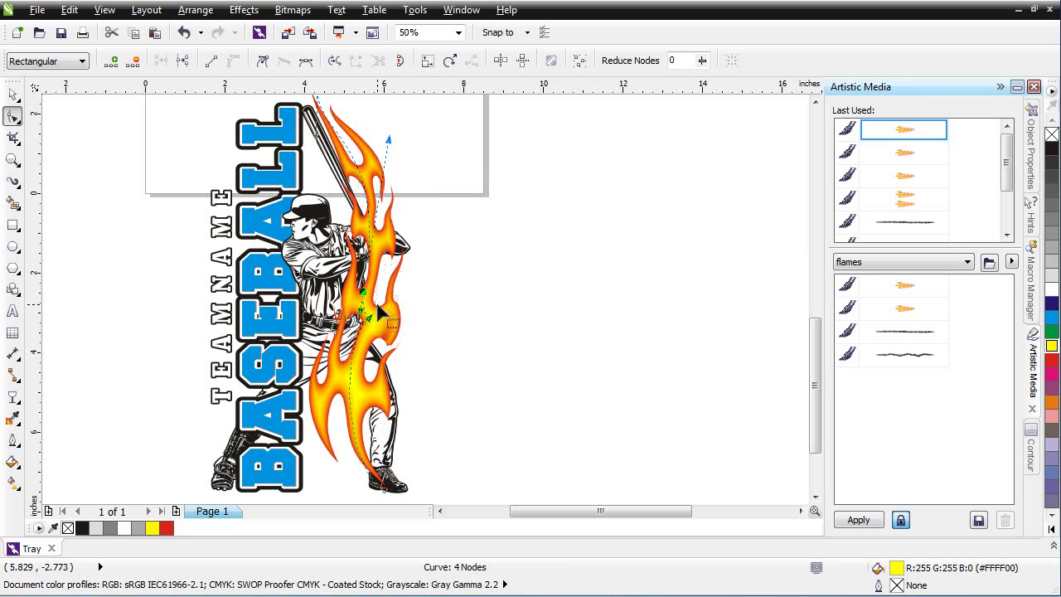
pyautogui.moveTo(417, 313); pyautogui.dragTo(321, 380)
pyautogui.press('Delete')
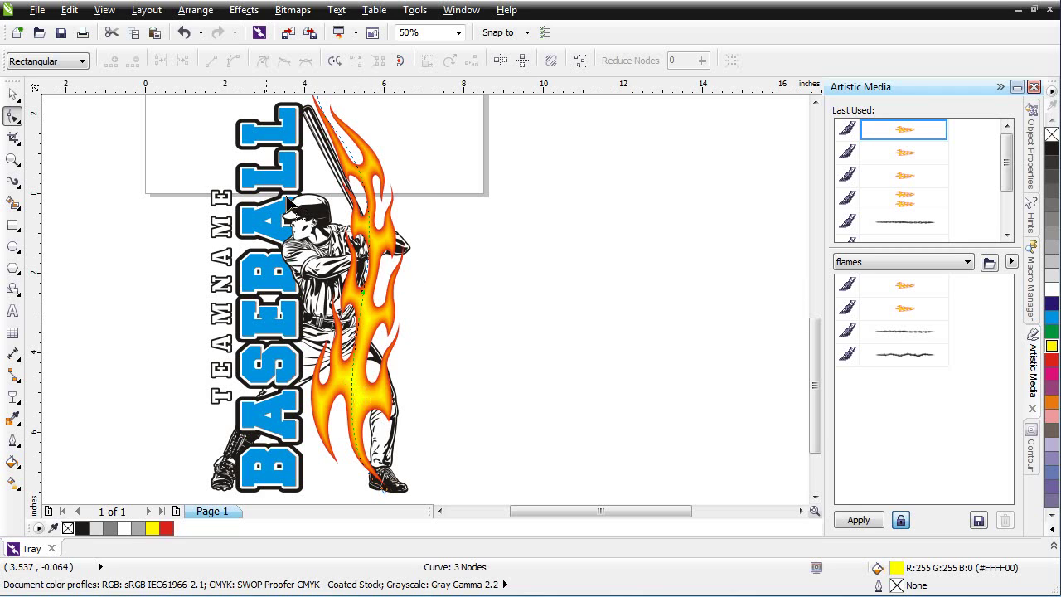
# Step: Paint a second 2.05-inch-wide flame upward along the TEAMNAME lettering and move it about 1.6 inches down
pyautogui.click(12, 181)
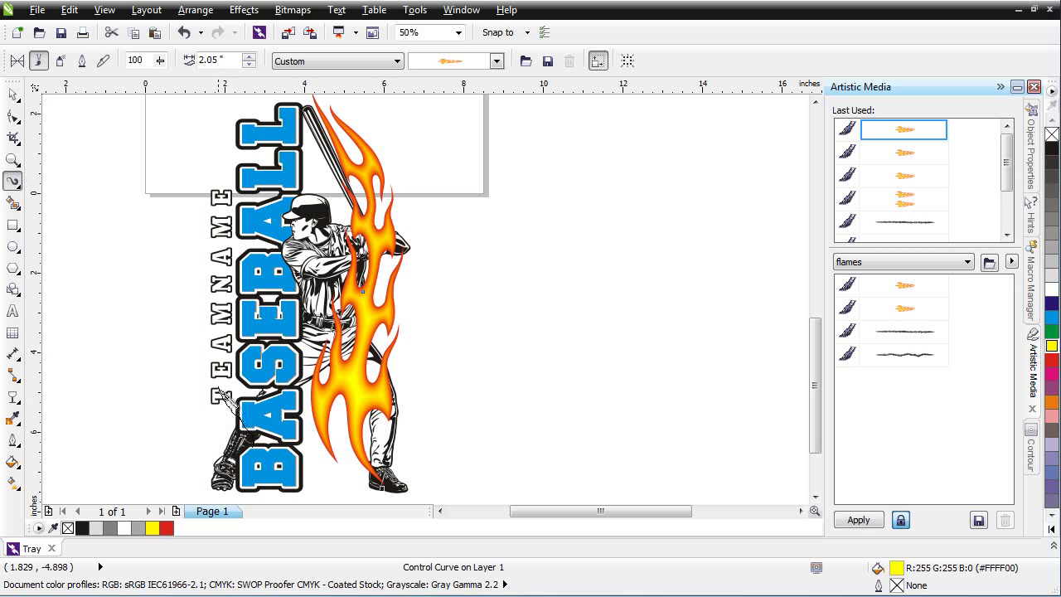
pyautogui.moveTo(219, 390)
pyautogui.mouseDown()
pyautogui.moveTo(233, 232)
pyautogui.moveTo(221, 172)
pyautogui.moveTo(240, 124)
pyautogui.moveTo(263, 123)
pyautogui.moveTo(279, 101)
pyautogui.mouseUp()
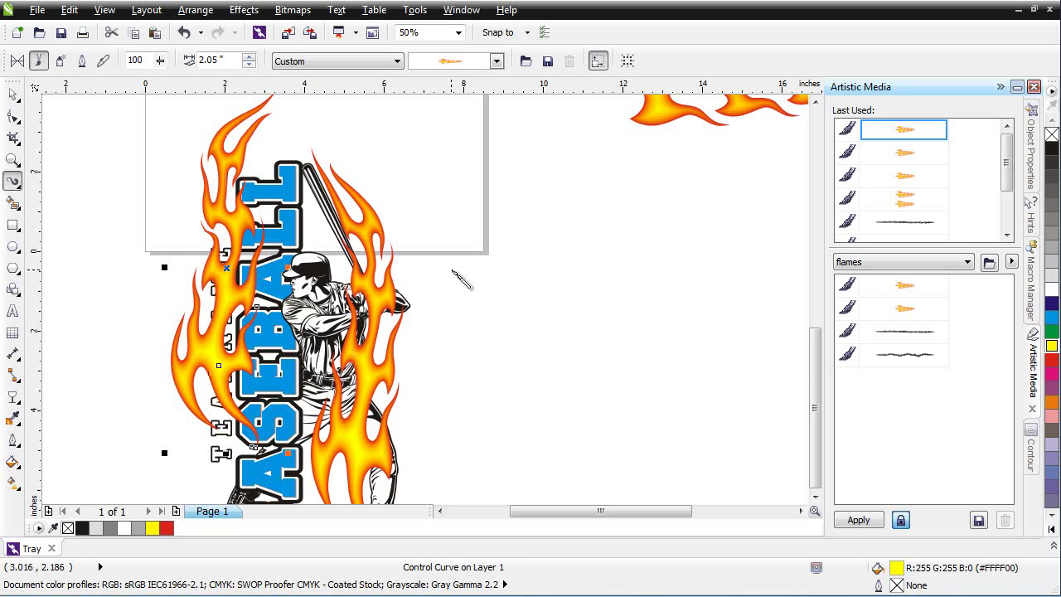
pyautogui.scroll(-1, 454, 344)
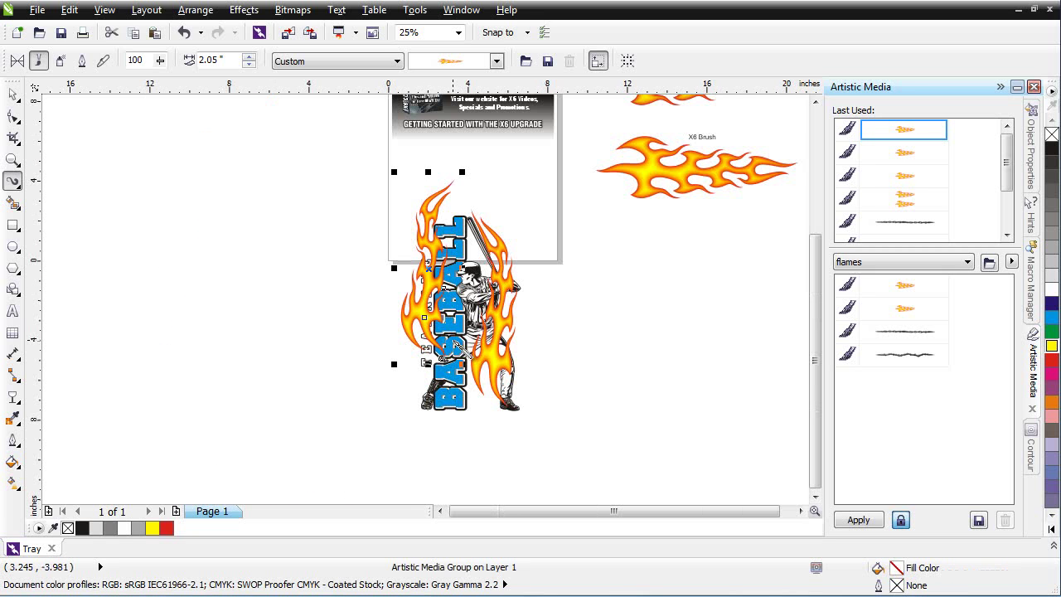
pyautogui.scroll(1, 423, 334)
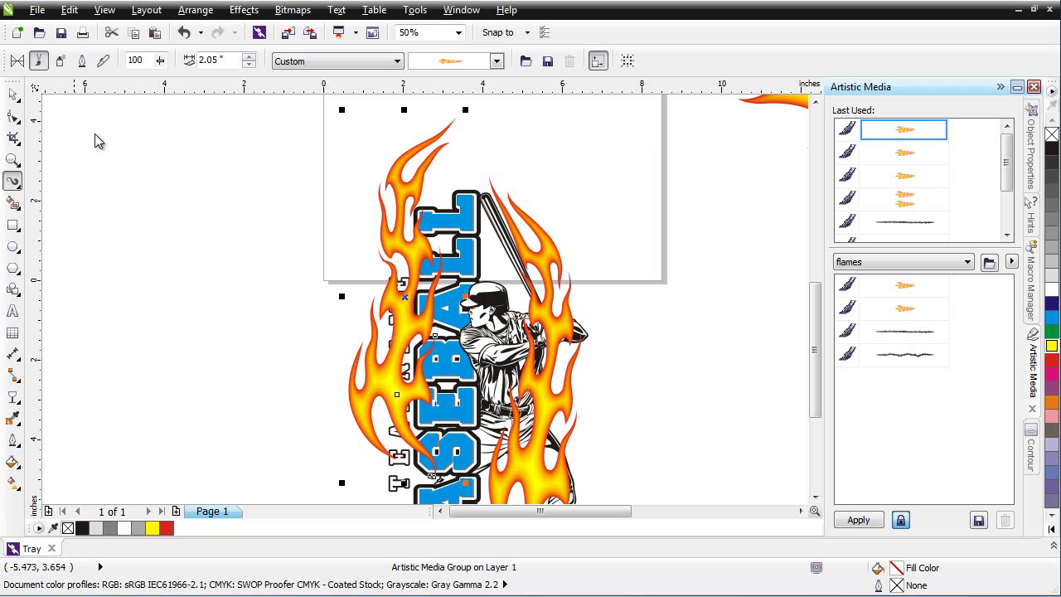
pyautogui.click(12, 95)
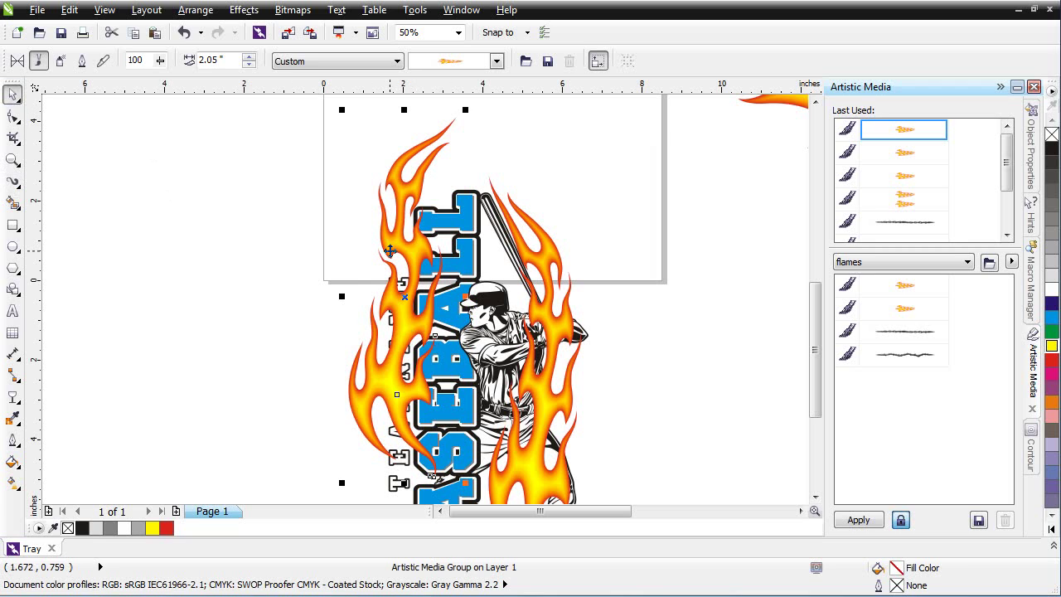
pyautogui.moveTo(384, 278); pyautogui.dragTo(386, 313)
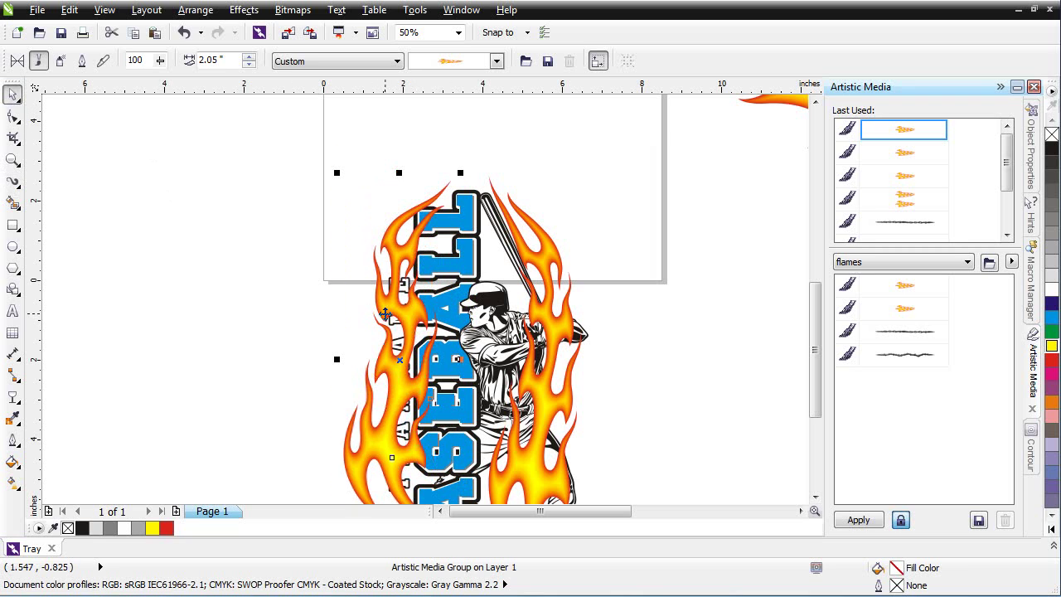
# Step: Bend the second flame's upper tip upward with the Shape tool and delete the path node just below the tip
pyautogui.press('F10')
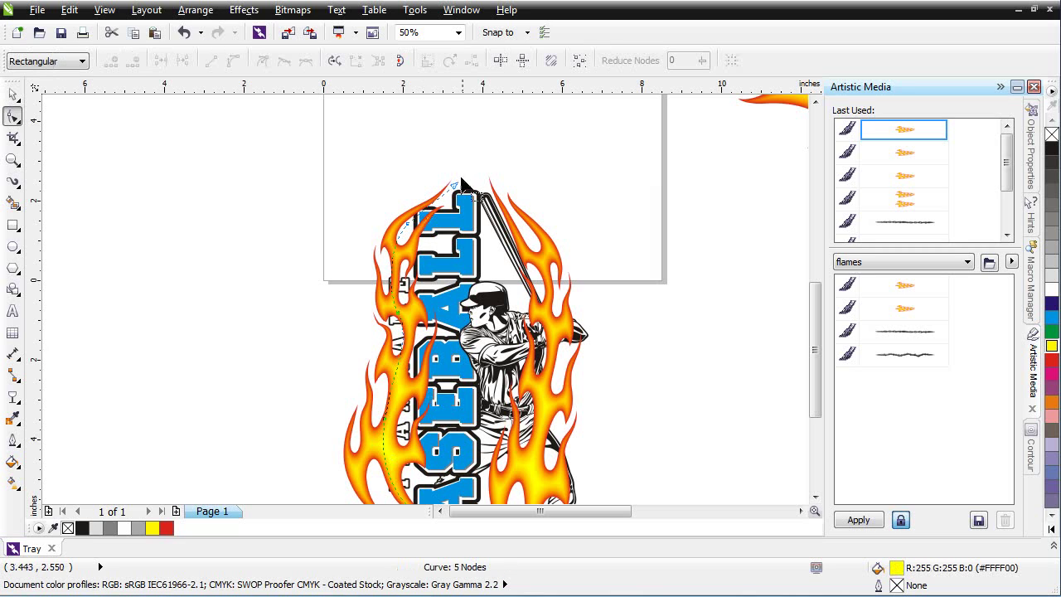
pyautogui.moveTo(459, 187)
pyautogui.mouseDown()
pyautogui.moveTo(466, 155)
pyautogui.moveTo(460, 192)
pyautogui.mouseUp()
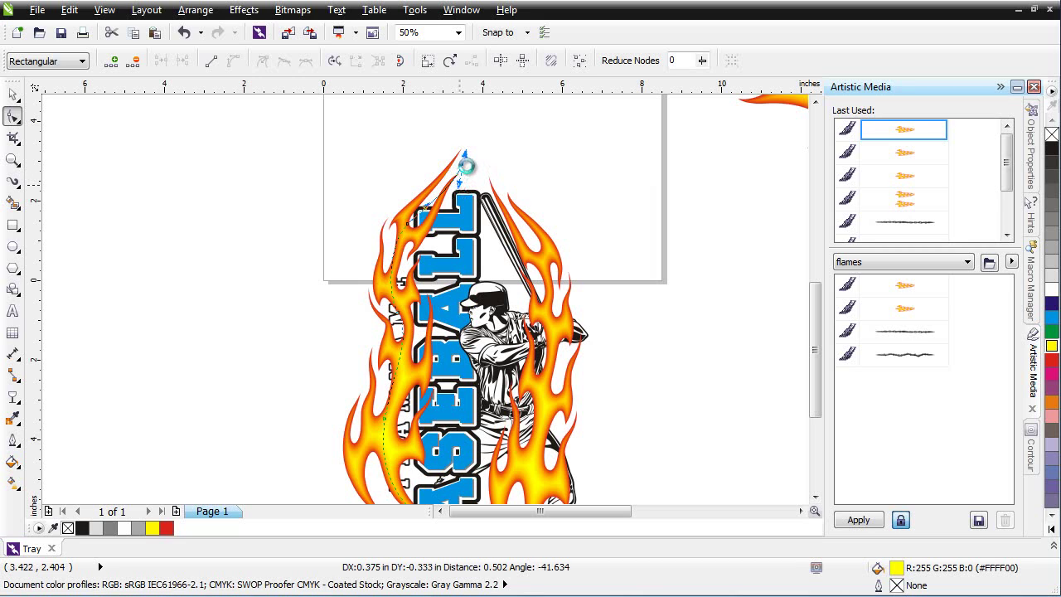
pyautogui.moveTo(466, 155); pyautogui.dragTo(454, 154)
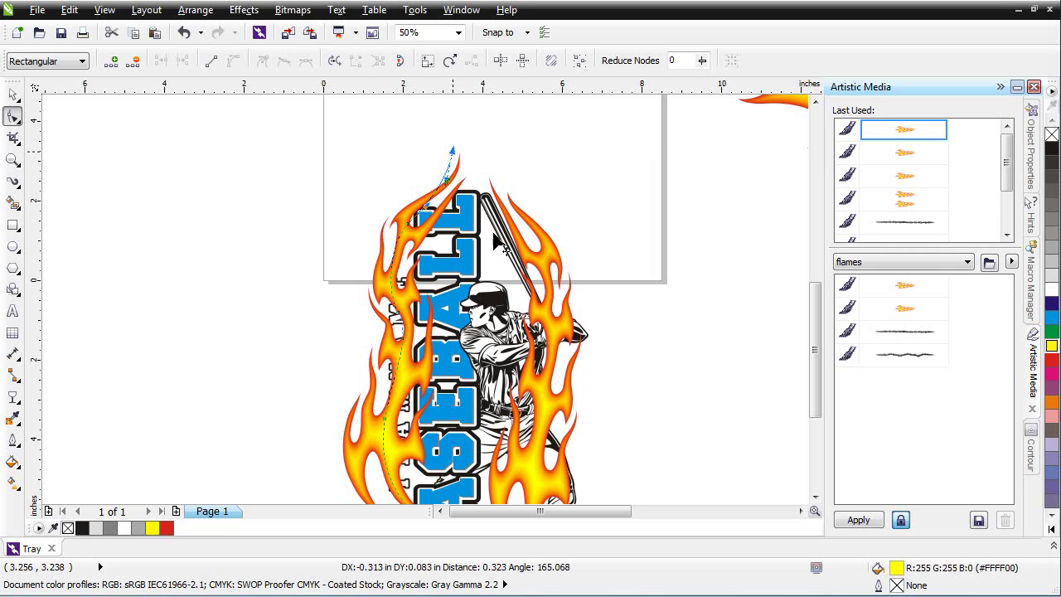
pyautogui.moveTo(364, 184); pyautogui.dragTo(454, 284)
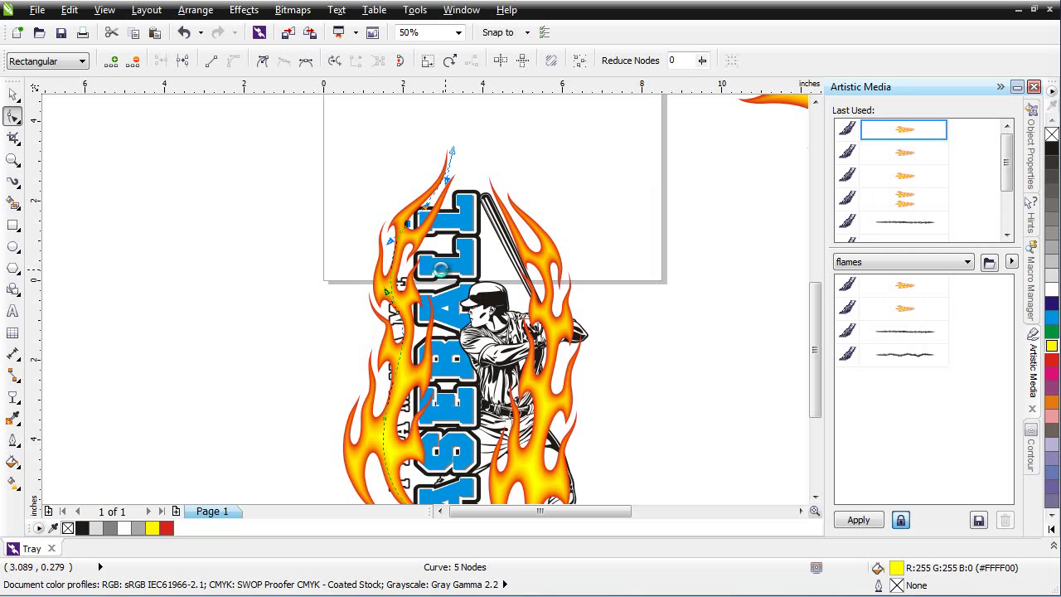
pyautogui.press('Delete')
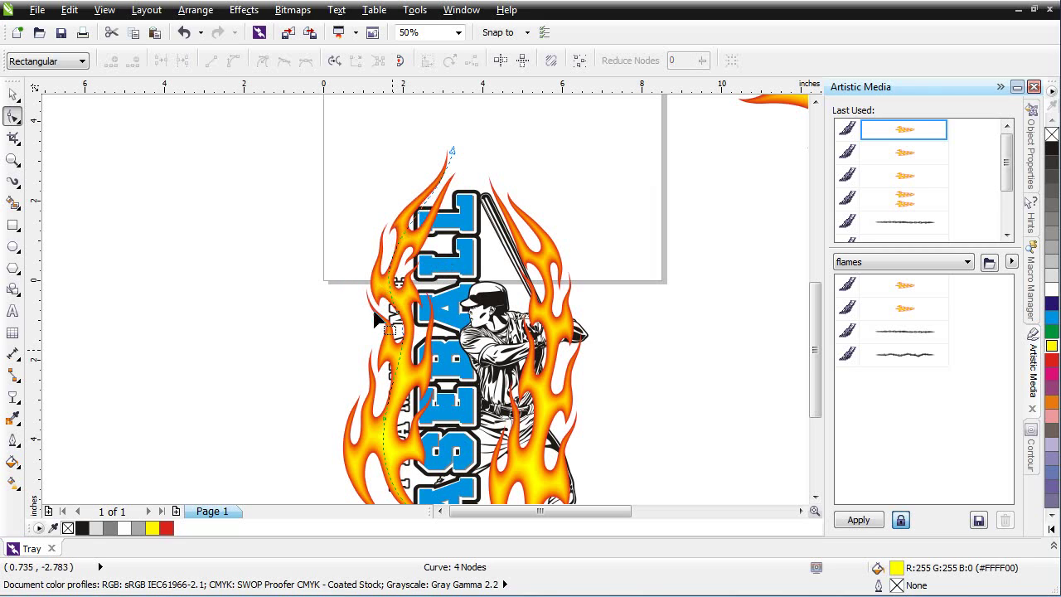
pyautogui.click(344, 282)
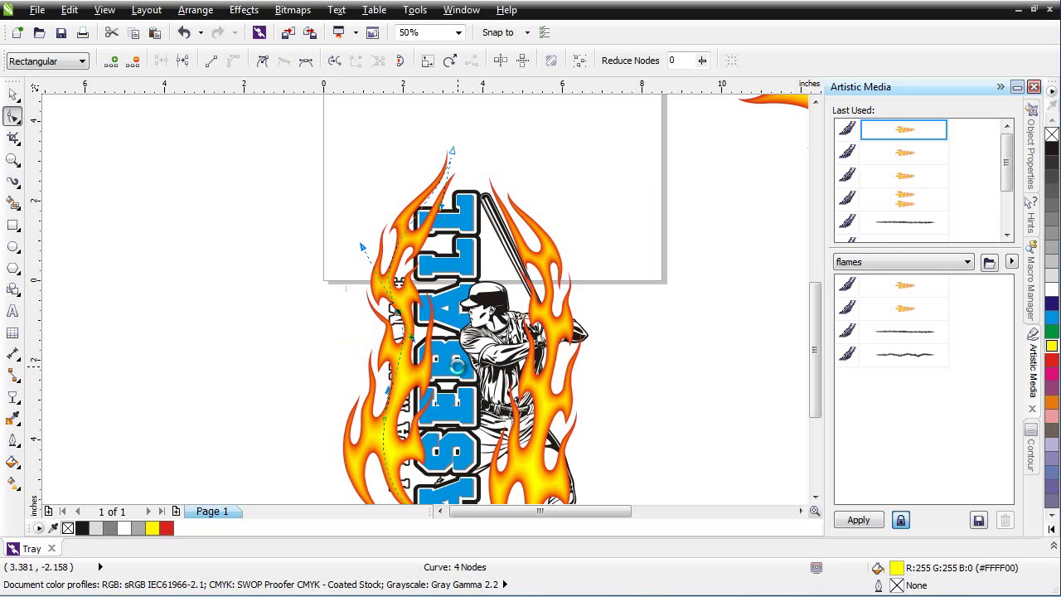
pyautogui.press('Delete')
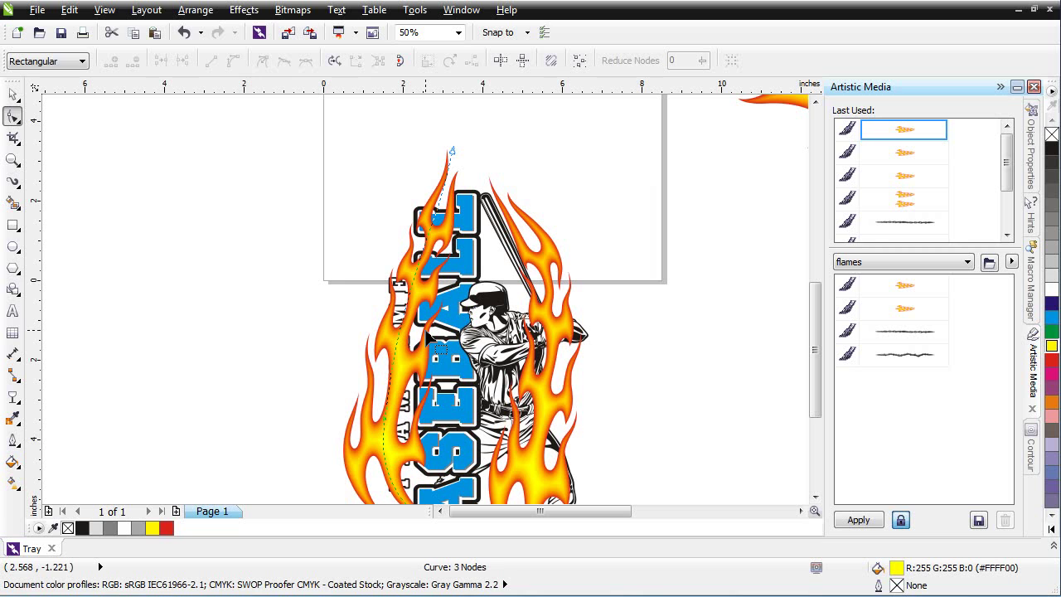
pyautogui.hotkey('ctrl', 'z')
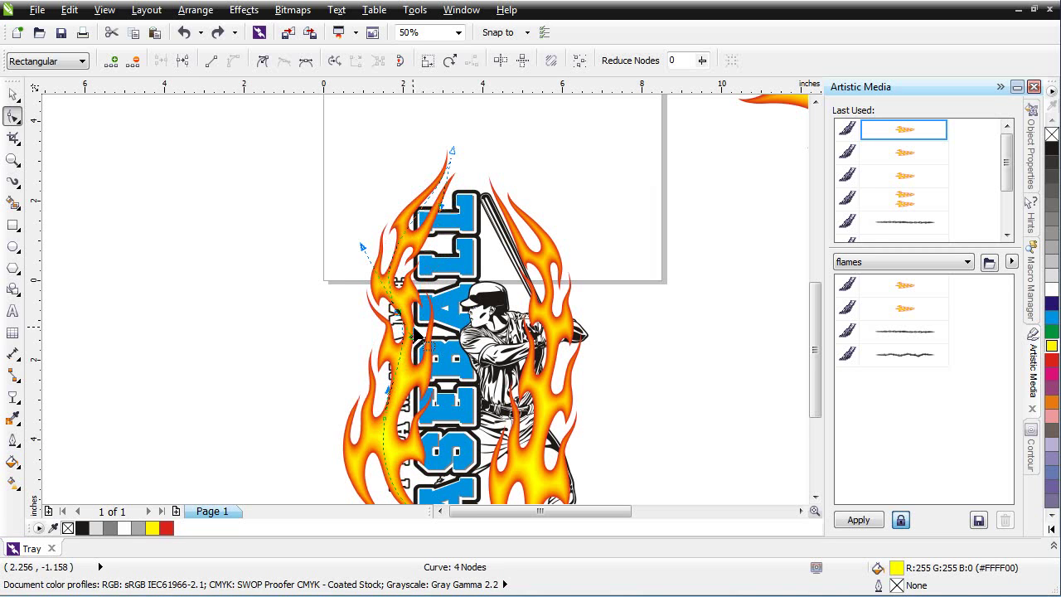
# Step: Add a node on the second flame's path beside the A of TEAMNAME, delete the existing node above it, and re-bend the path there
pyautogui.scroll(2, 415, 330)
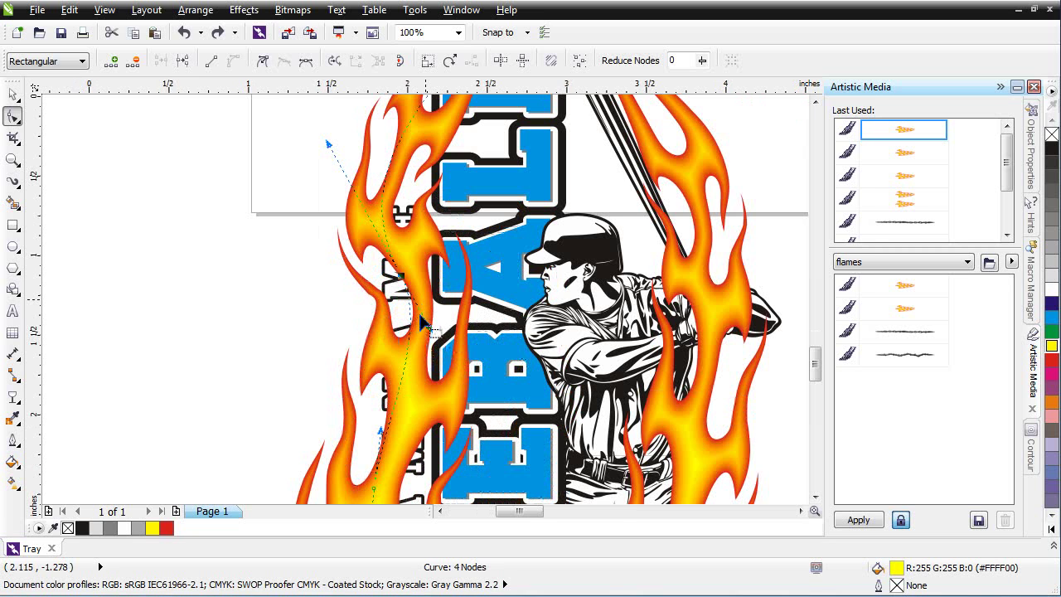
pyautogui.scroll(1, 420, 321)
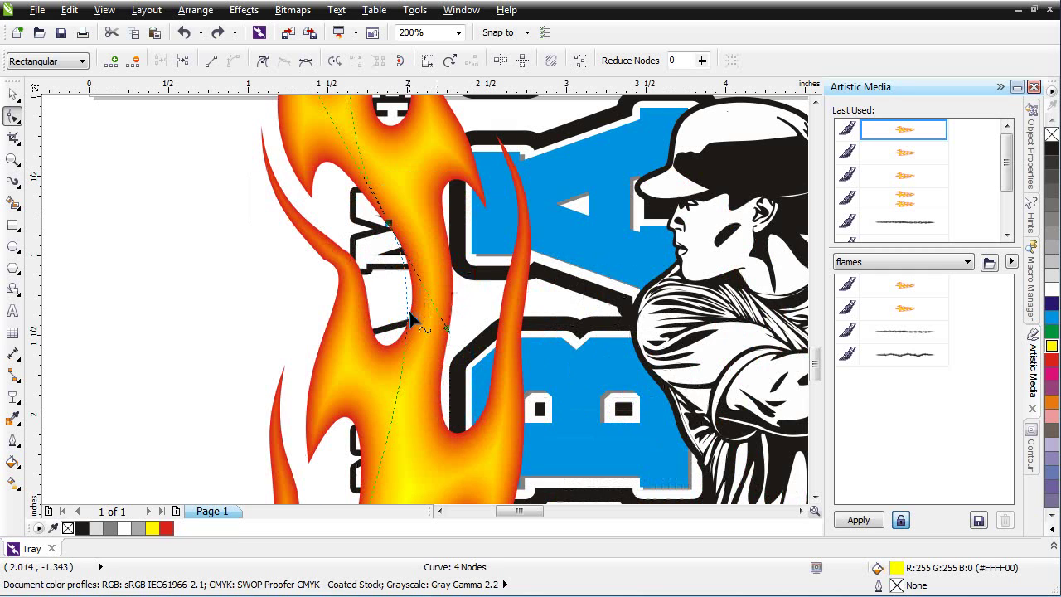
pyautogui.click(409, 313)
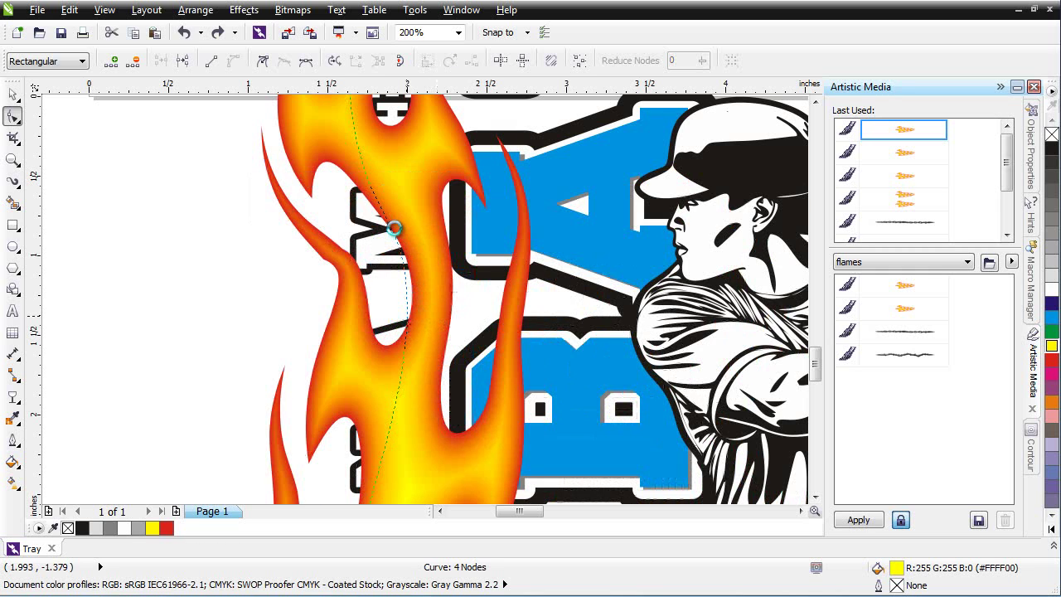
pyautogui.doubleClick(399, 239)
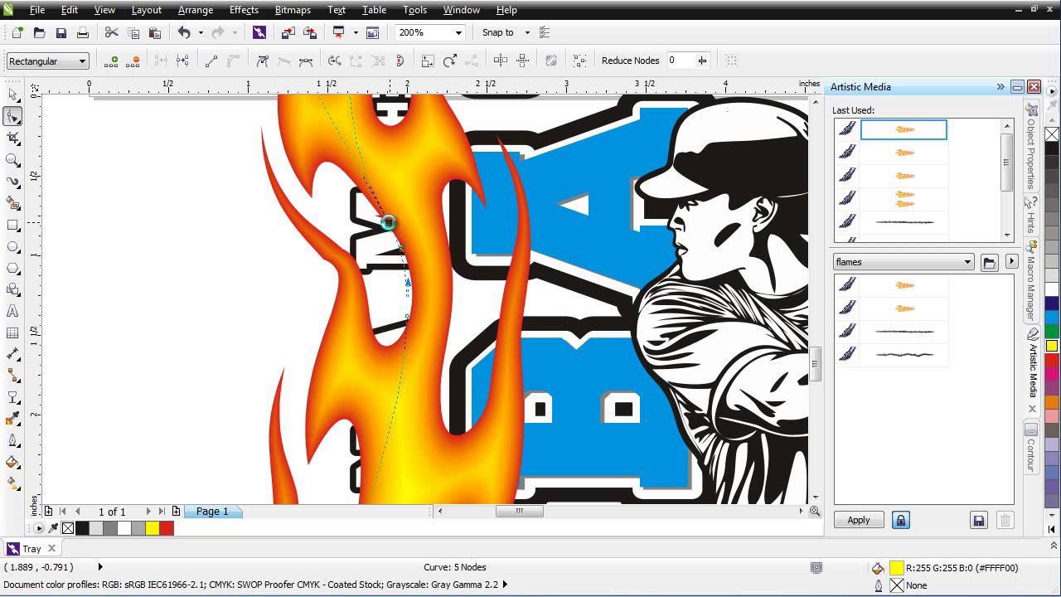
pyautogui.doubleClick(401, 240)
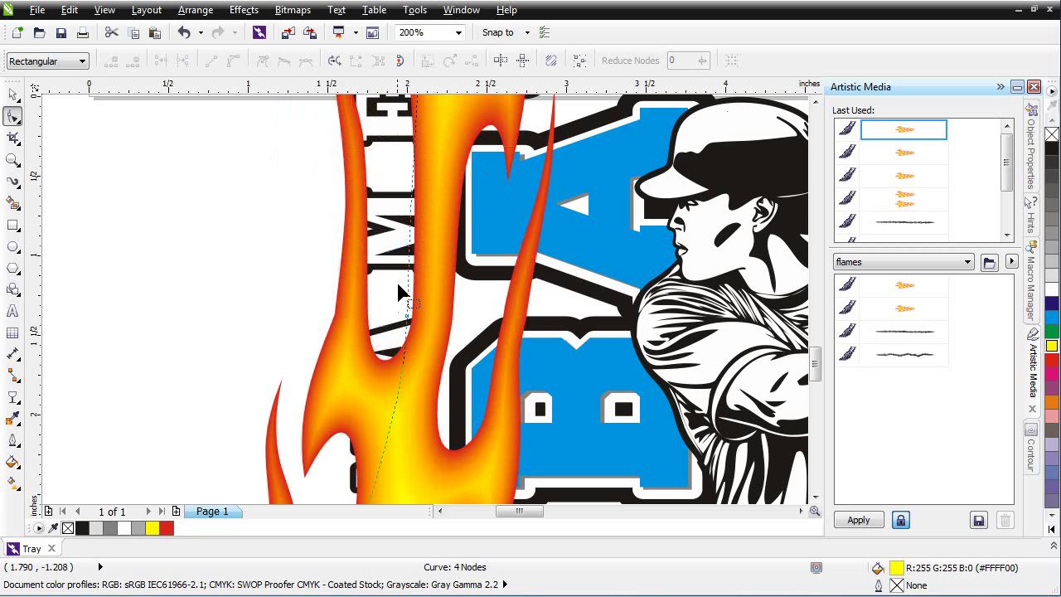
pyautogui.scroll(-2, 412, 287)
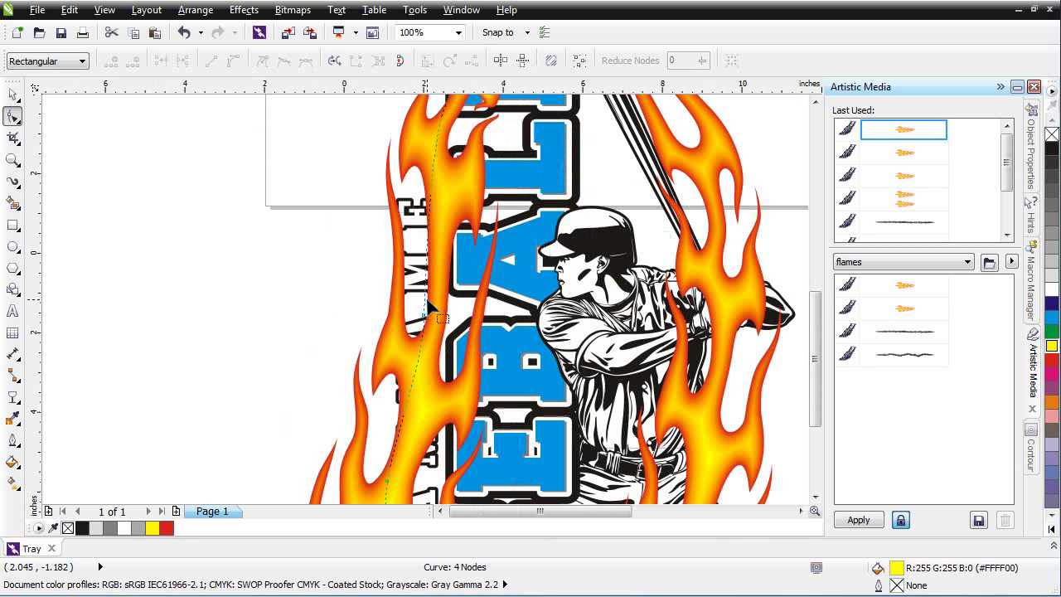
pyautogui.moveTo(432, 234); pyautogui.dragTo(421, 242)
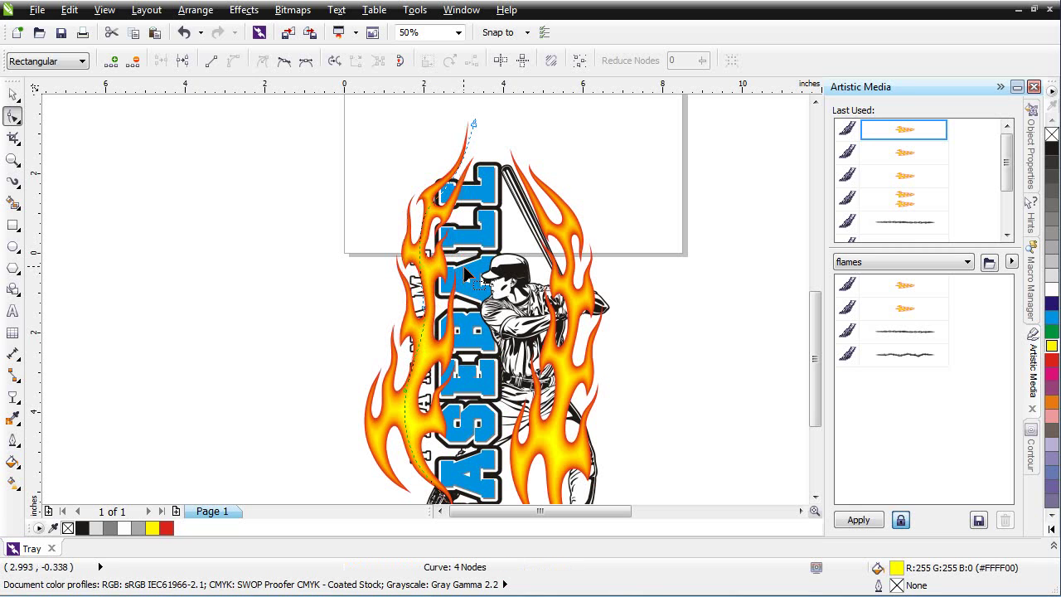
# Step: Reshape the lower end of the second flame's path, extending its tip farther down beside the player's rear leg
pyautogui.scroll(1, 429, 286)
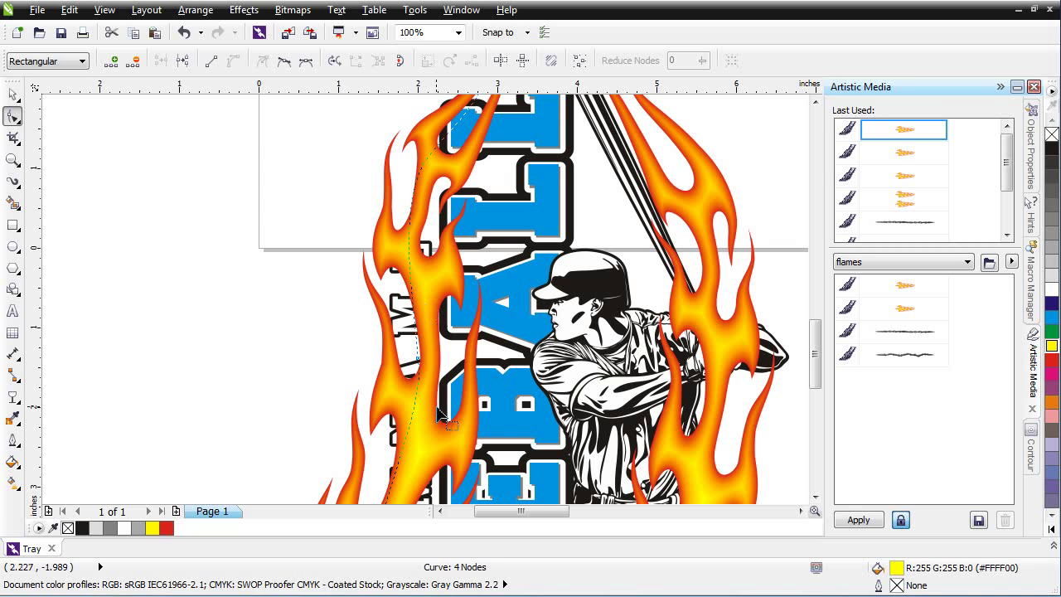
pyautogui.scroll(-1, 430, 330)
pyautogui.scroll(1, 409, 433)
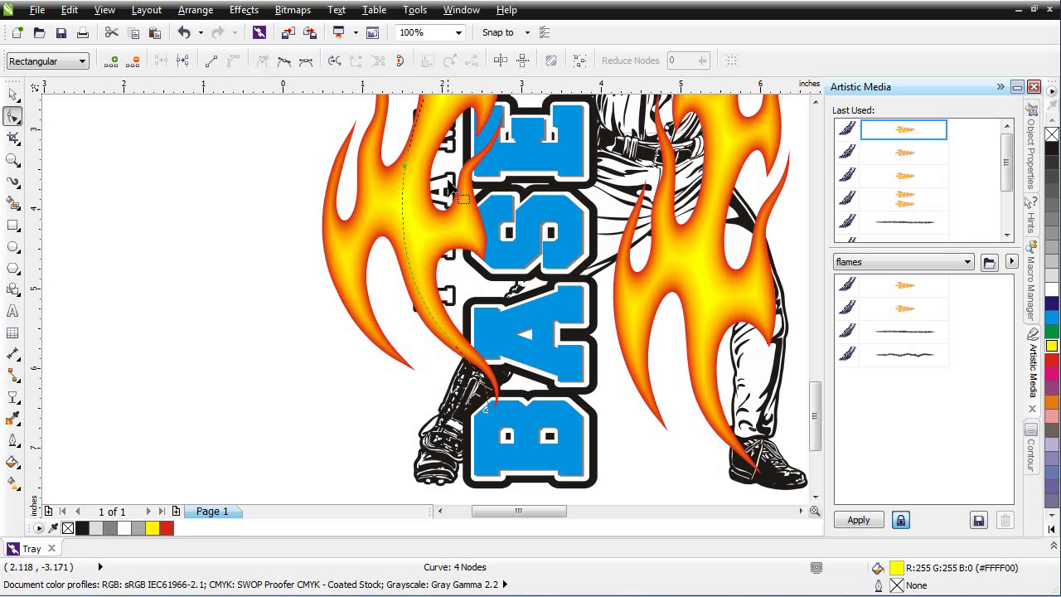
pyautogui.moveTo(486, 415); pyautogui.dragTo(468, 441)
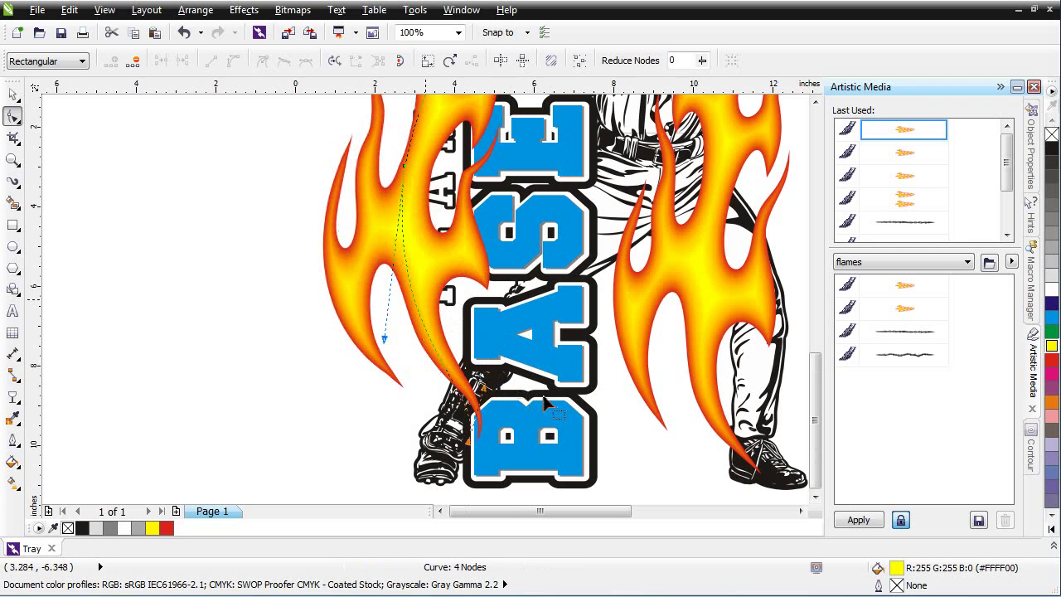
# Step: Select all nodes of the flame path over the baseball player and reverse the path's direction
pyautogui.scroll(-2, 547, 404)
pyautogui.scroll(-2, 428, 300)
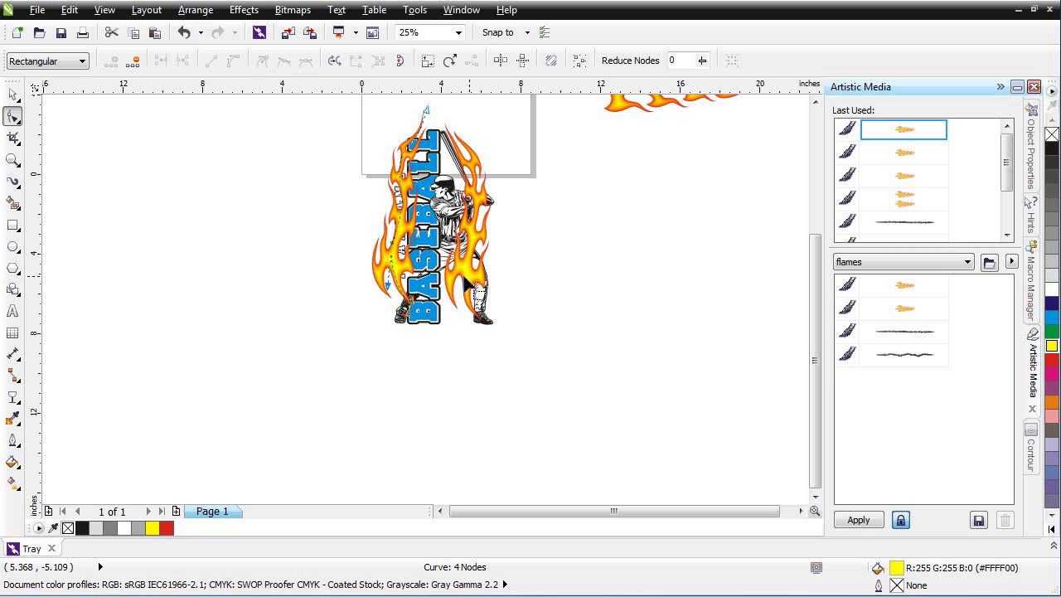
pyautogui.click(14, 94)
pyautogui.click(440, 120)
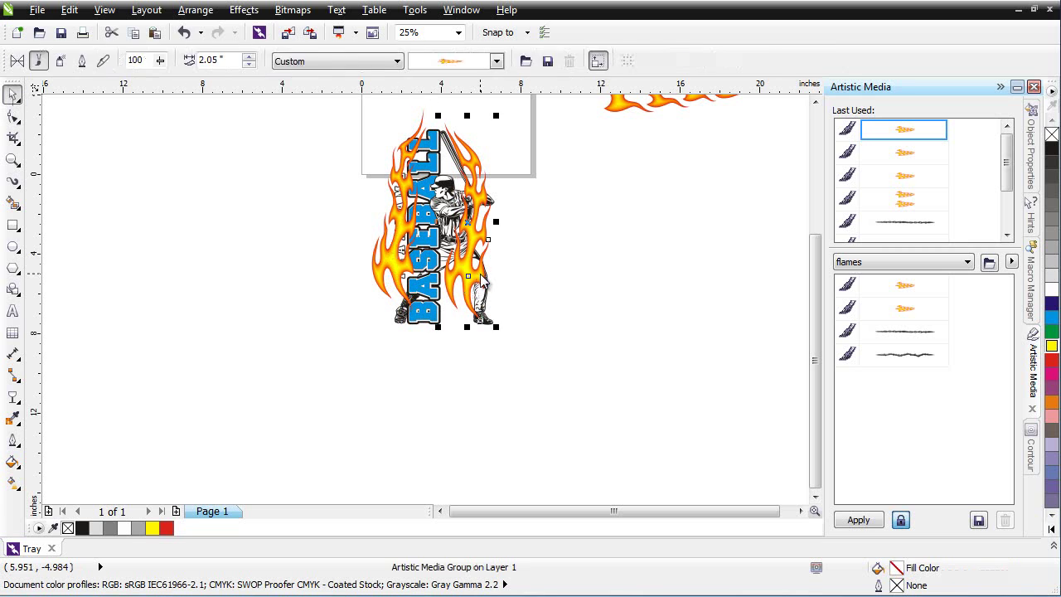
pyautogui.press('F10')
pyautogui.moveTo(500, 323); pyautogui.dragTo(503, 325)
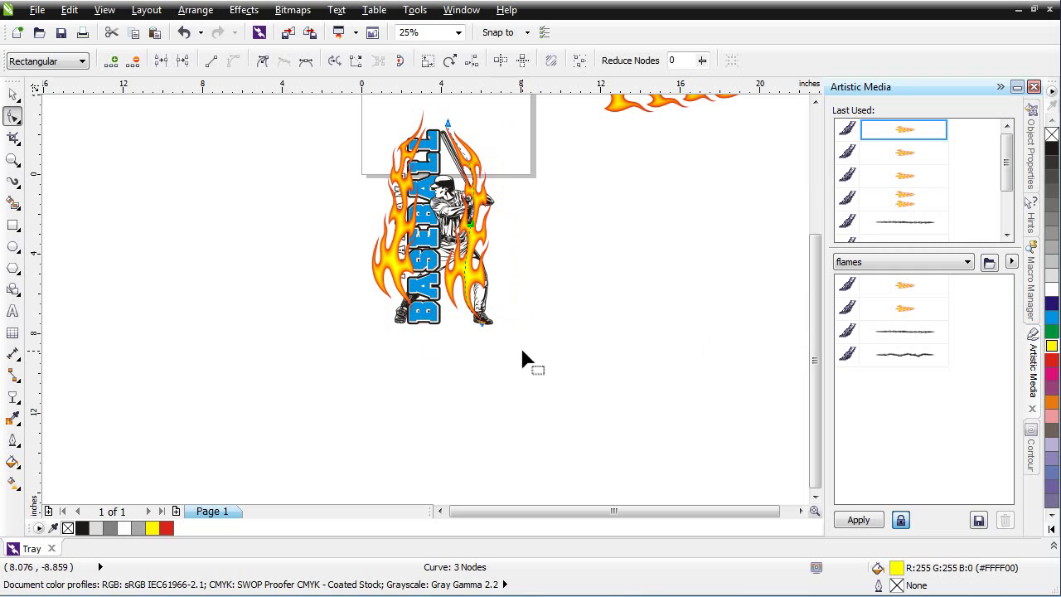
pyautogui.click(334, 62)
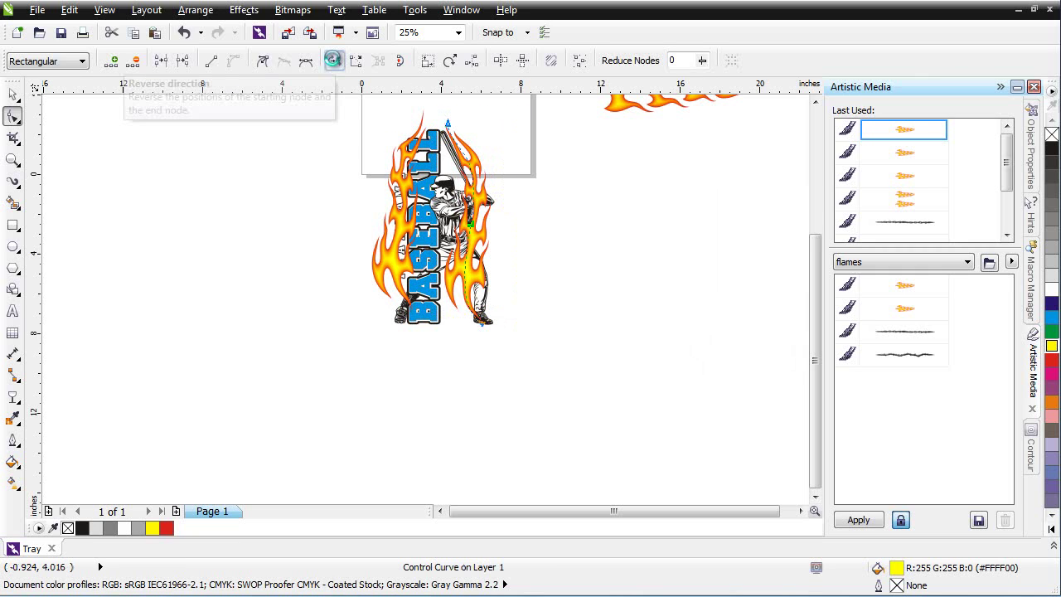
# Step: Reverse the direction of the flame path over the baseball player and delete that flame
pyautogui.click(334, 62)
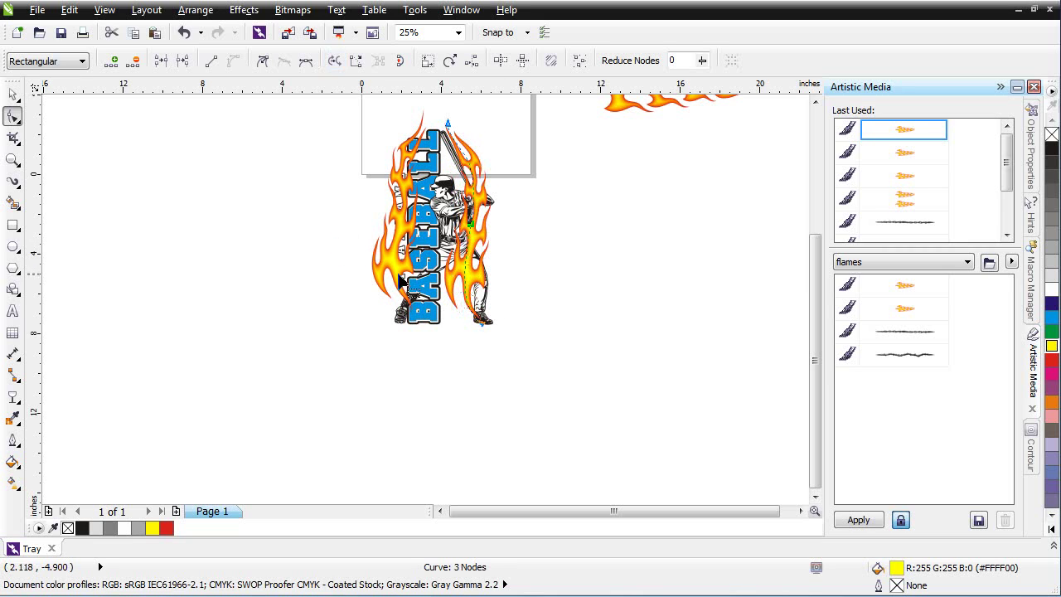
pyautogui.click(15, 98)
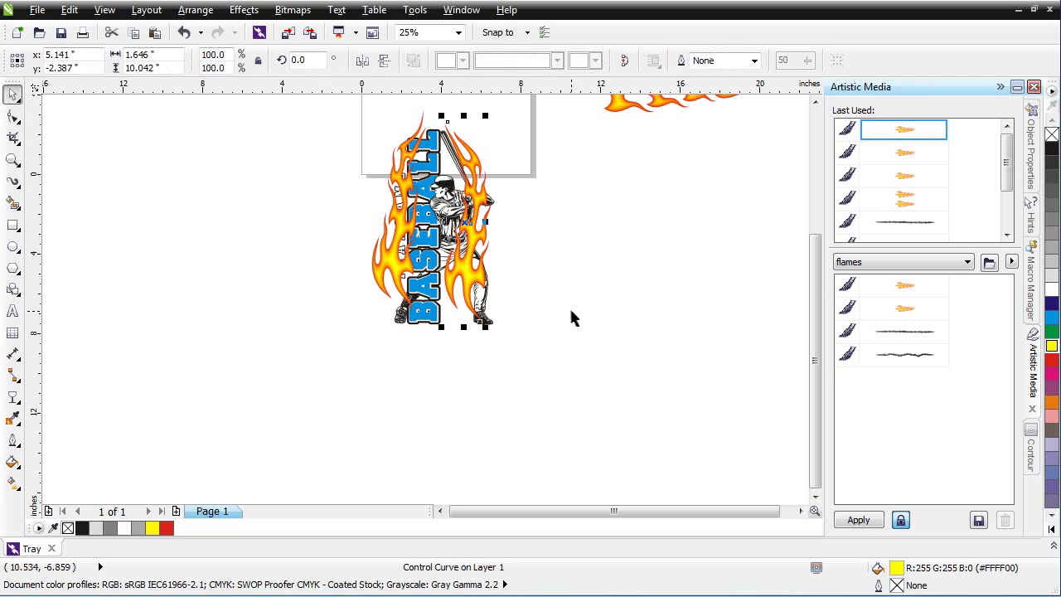
pyautogui.press('Delete')
# Step: Shift the flame over the BASEBALL lettering slightly down and right, and place a horizontally mirrored copy of it over the player
pyautogui.click(382, 284)
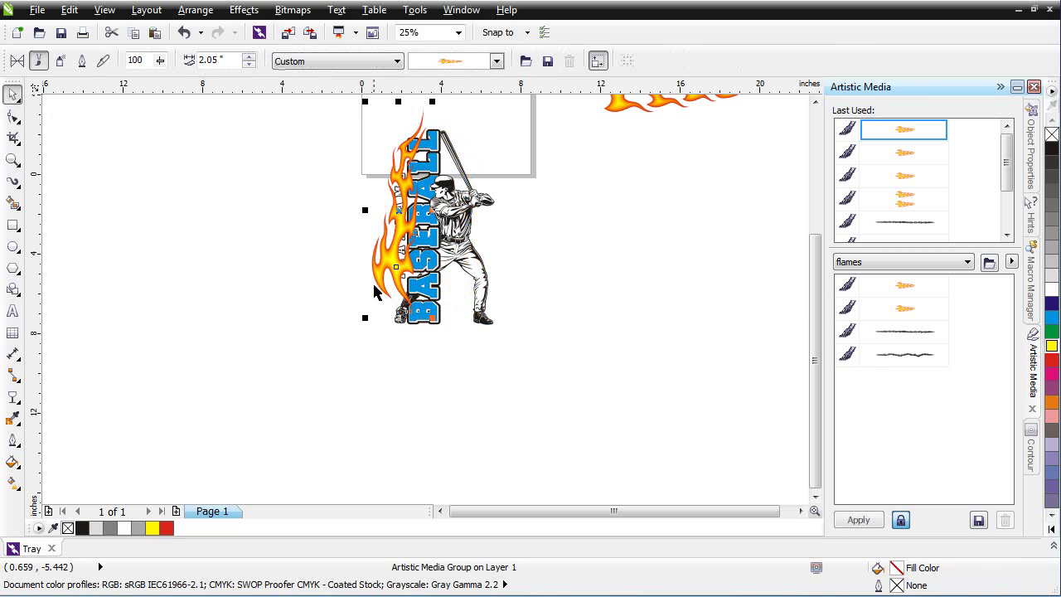
pyautogui.moveTo(377, 283); pyautogui.dragTo(383, 285)
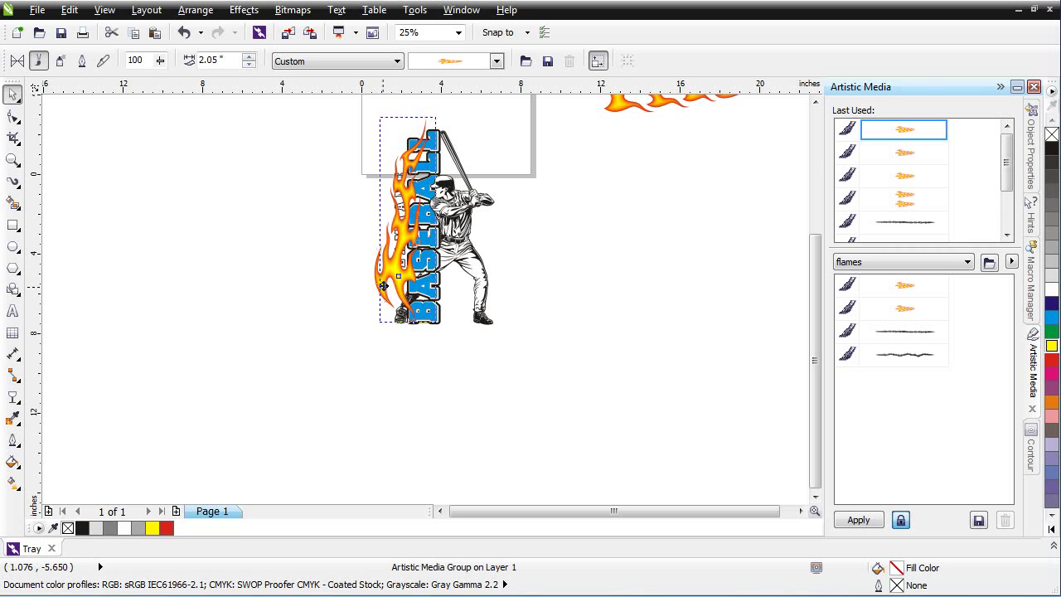
pyautogui.moveTo(489, 283); pyautogui.dragTo(490, 284)
pyautogui.moveTo(489, 286); pyautogui.dragTo(489, 286)
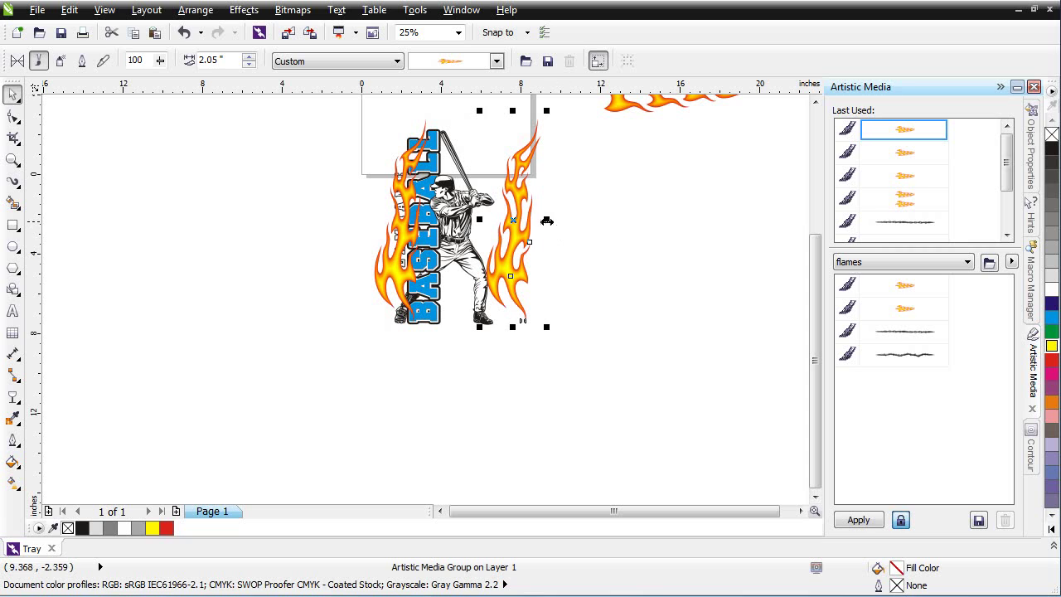
pyautogui.moveTo(543, 220); pyautogui.dragTo(471, 232)
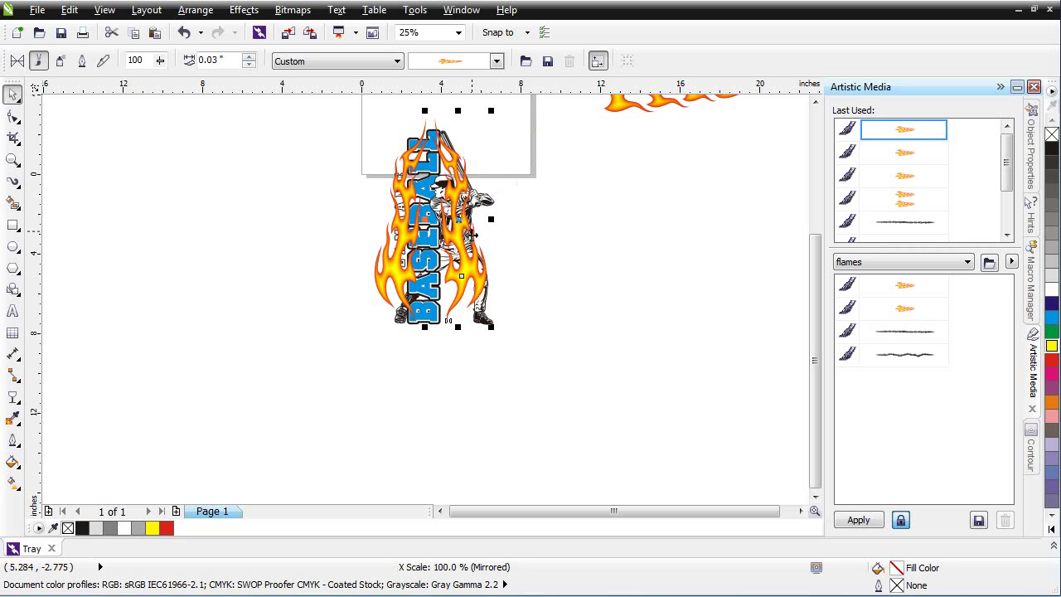
pyautogui.moveTo(478, 276); pyautogui.dragTo(494, 278)
# Step: Send the mirrored flame over the player to the back of the page
pyautogui.rightClick(494, 279)
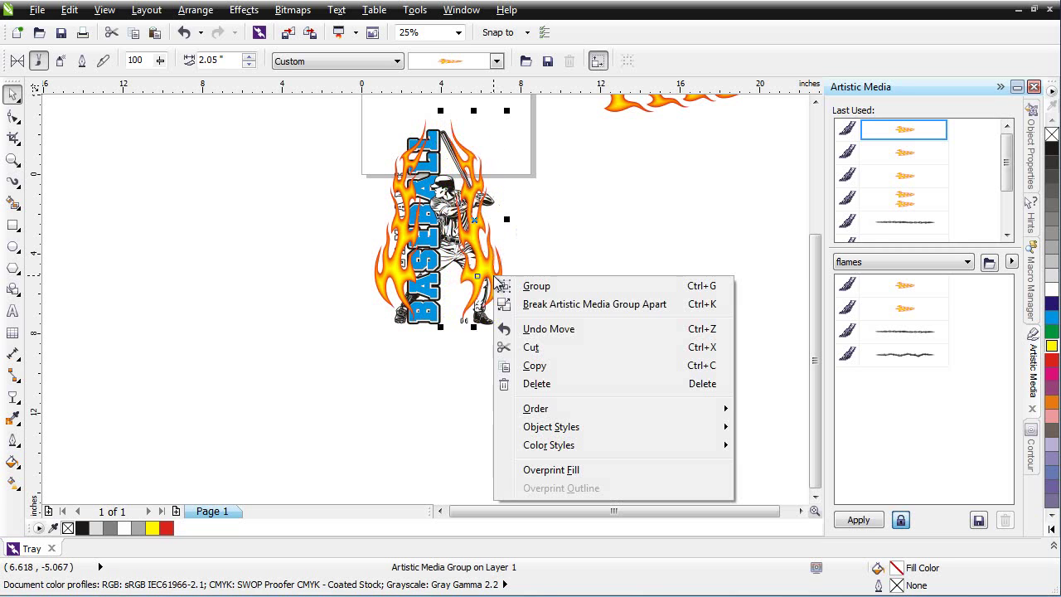
pyautogui.moveTo(624, 408)
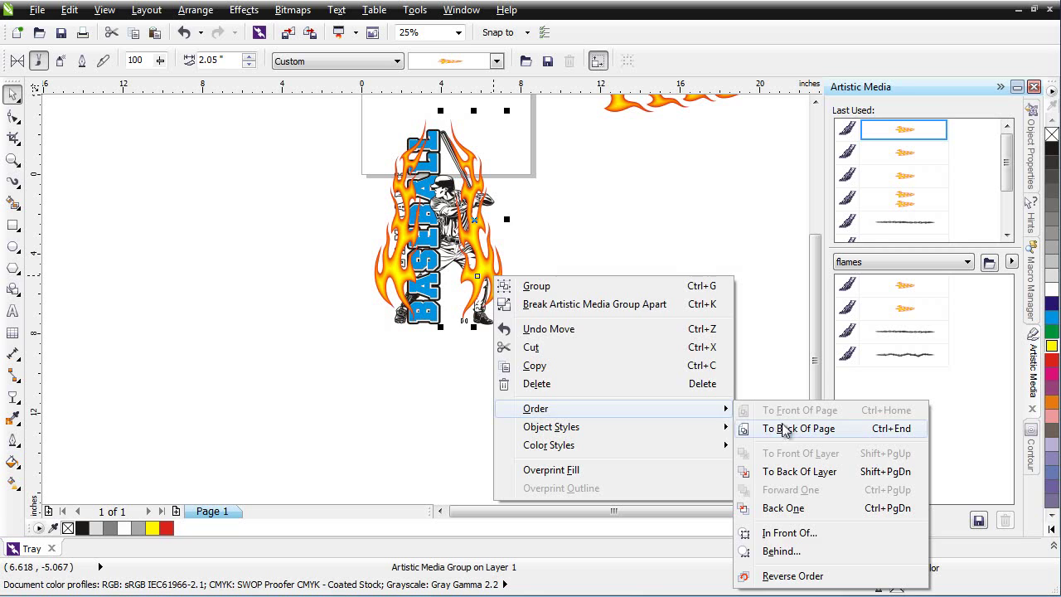
pyautogui.click(784, 428)
pyautogui.click(584, 350)
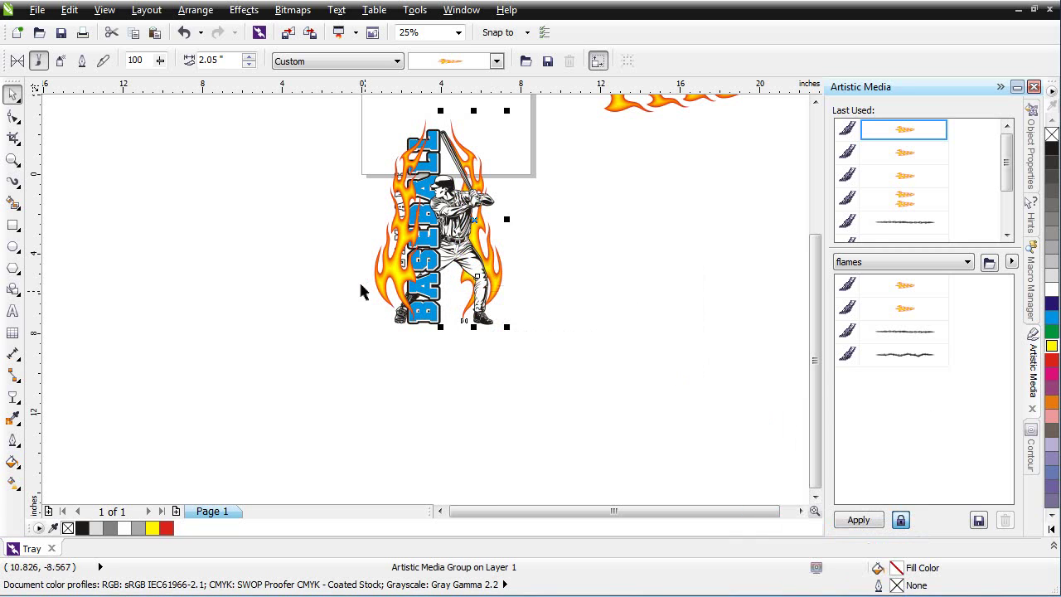
# Step: Send the flame over the TEAMNAME and BASEBALL lettering to the back of the page and deselect it
pyautogui.click(382, 279)
pyautogui.rightClick(382, 279)
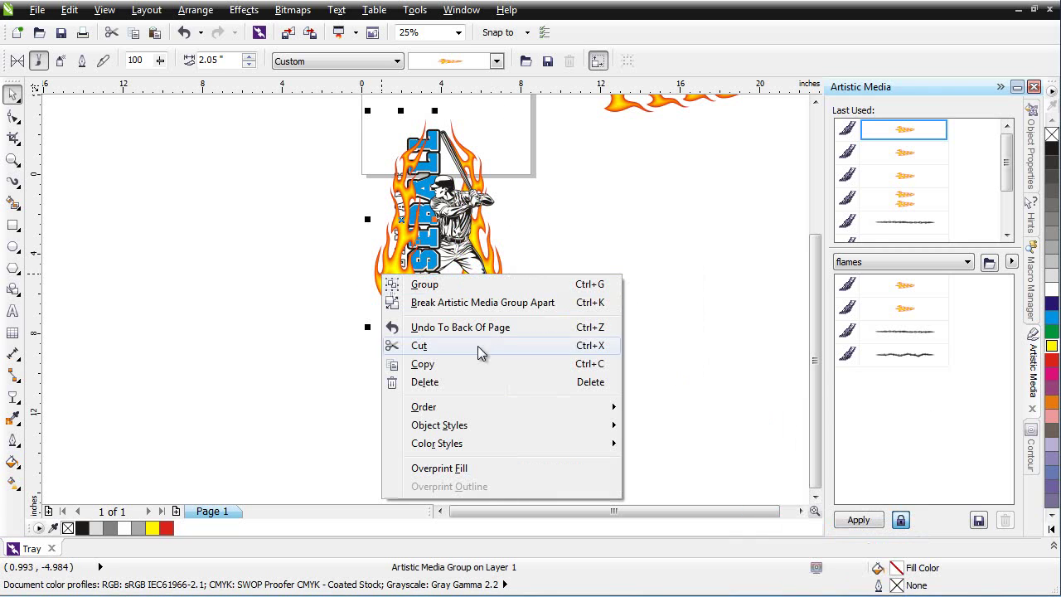
pyautogui.moveTo(534, 412)
pyautogui.click(694, 426)
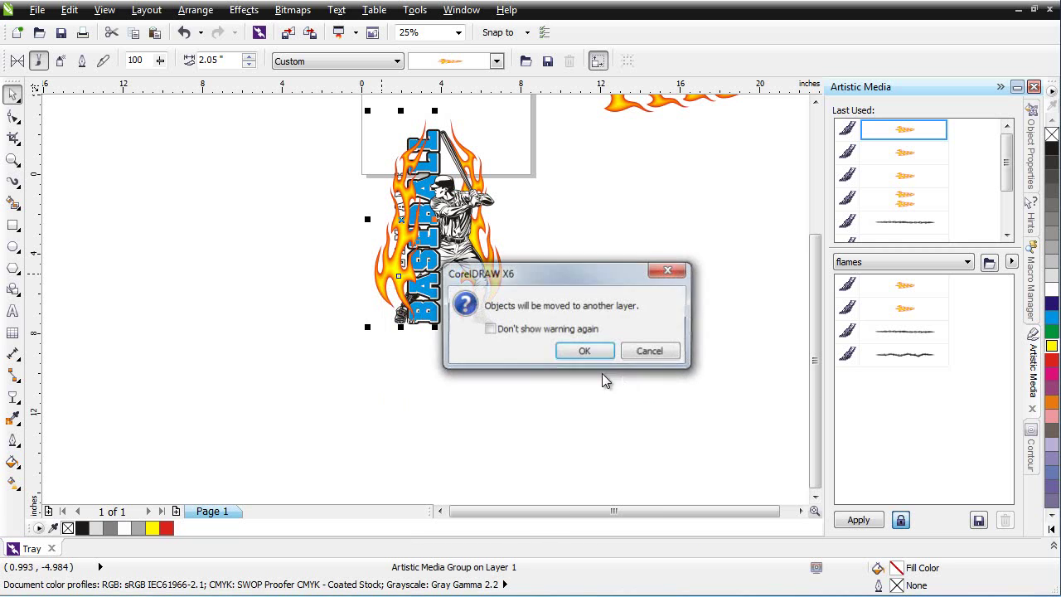
pyautogui.click(588, 352)
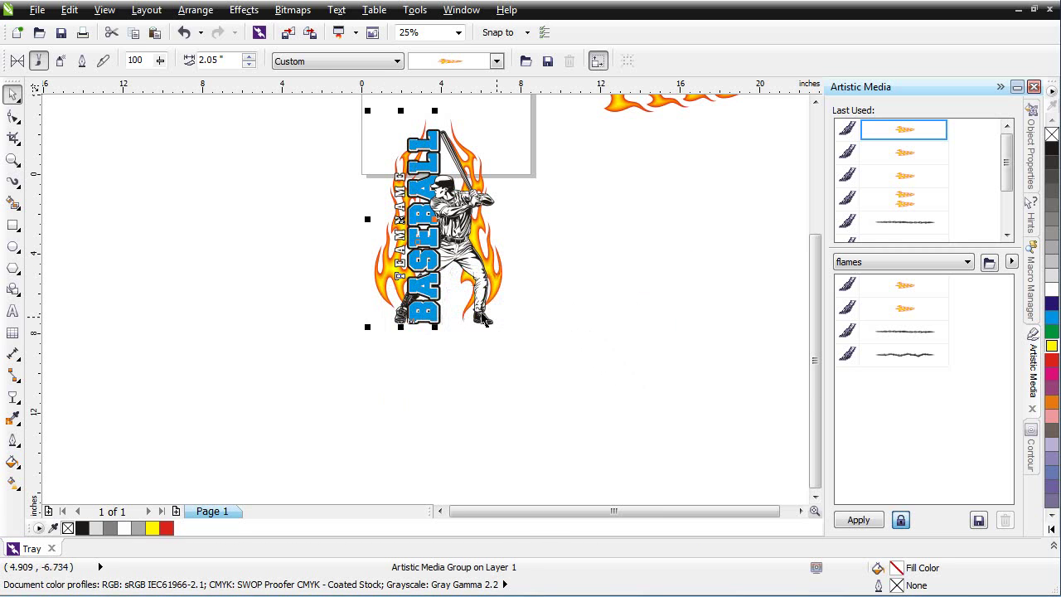
pyautogui.press('Escape')
# Step: Paint a third flame with the Artistic Media brush, from between the player's feet up to the upper end of BASEBALL
pyautogui.click(12, 159)
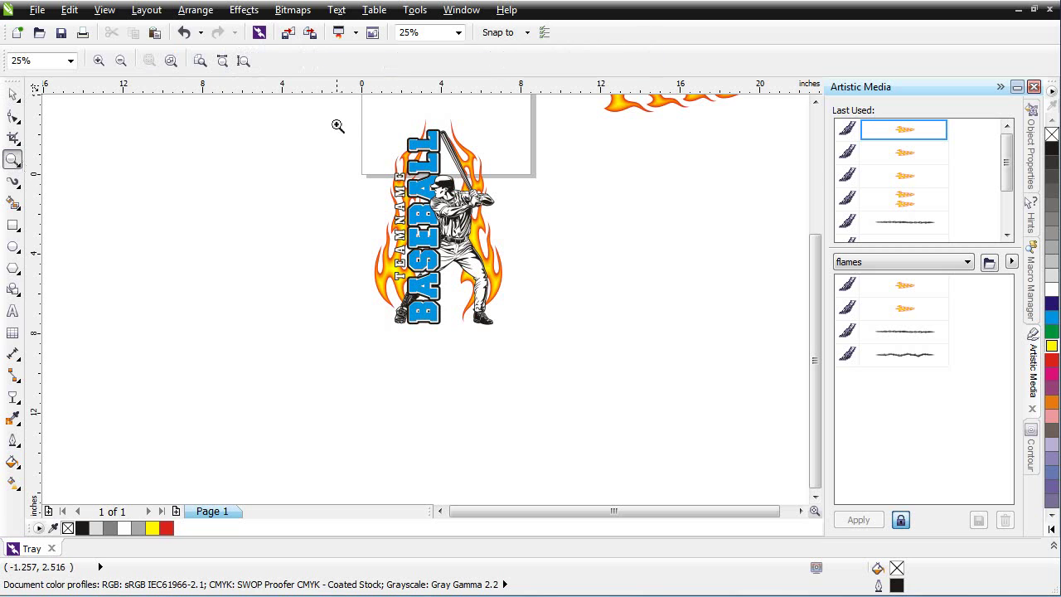
pyautogui.moveTo(337, 120); pyautogui.dragTo(498, 302)
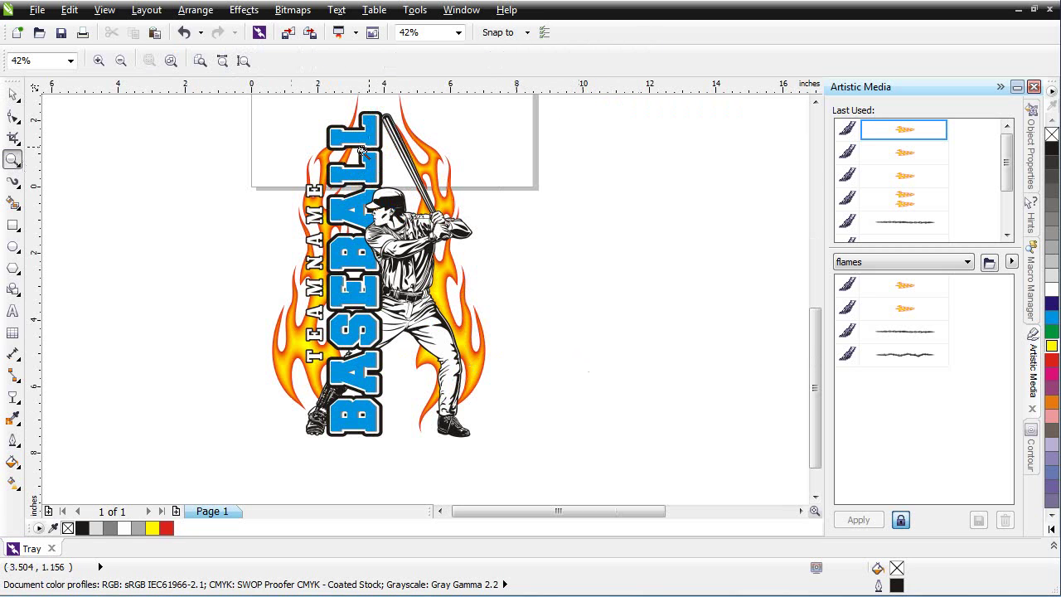
pyautogui.click(14, 182)
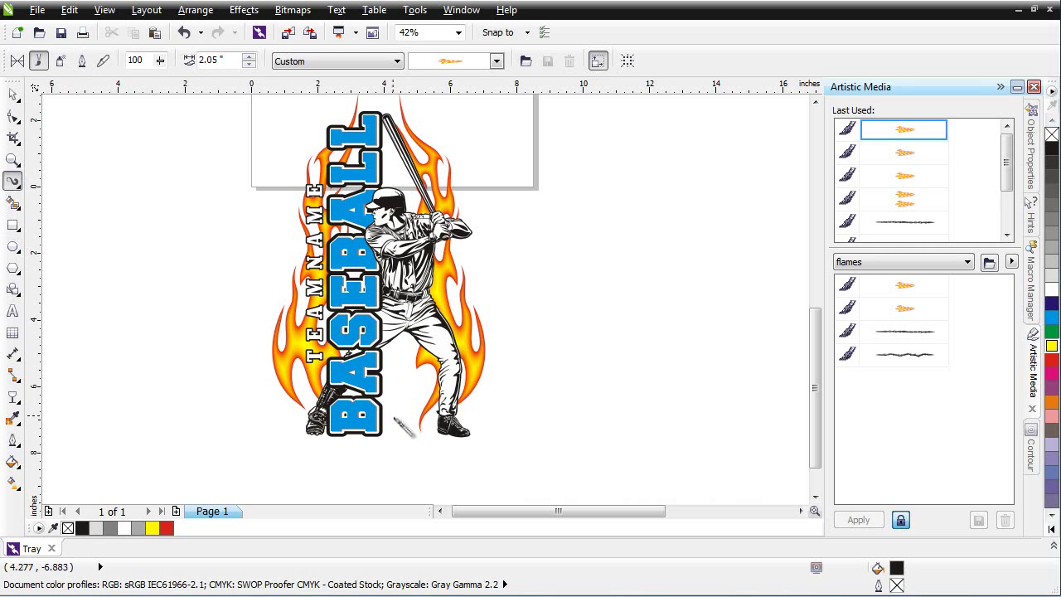
pyautogui.moveTo(394, 423)
pyautogui.mouseDown()
pyautogui.moveTo(396, 311)
pyautogui.moveTo(377, 137)
pyautogui.mouseUp()
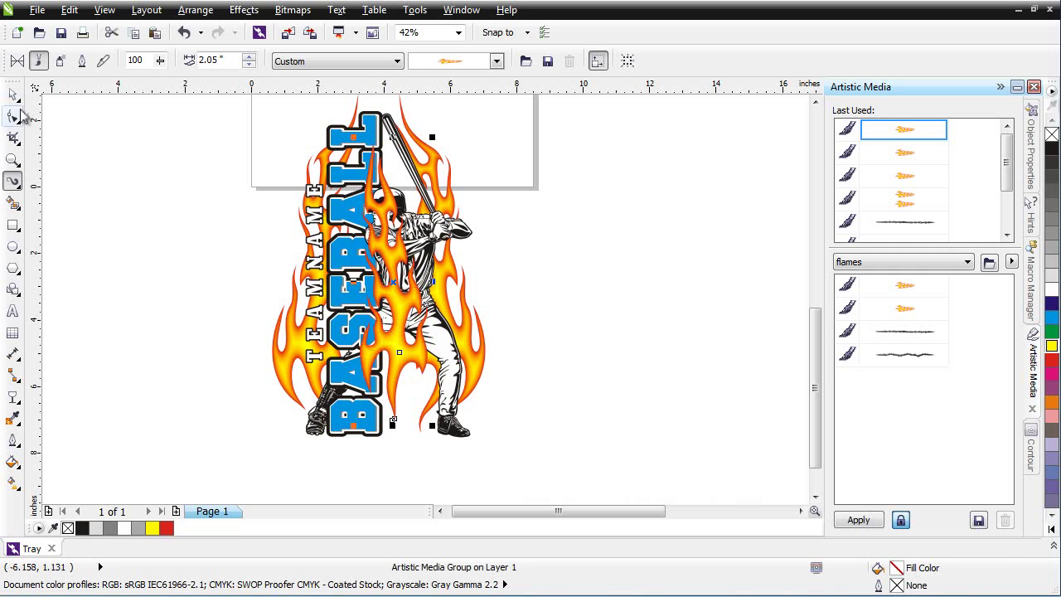
# Step: Simplify the center flame's path with the Shape tool by deleting its three middle nodes
pyautogui.click(14, 96)
pyautogui.press('F10')
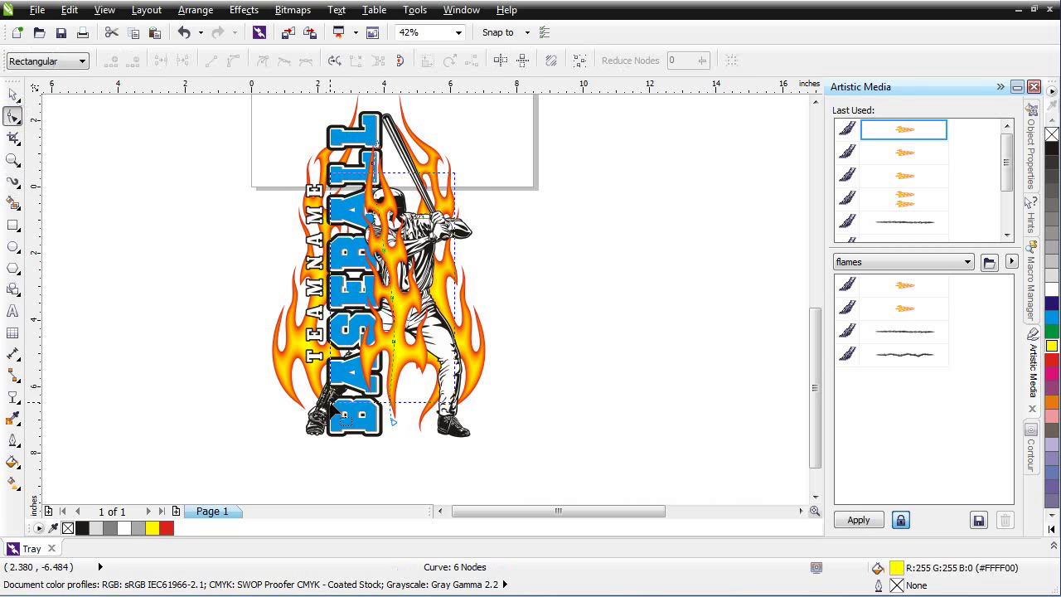
pyautogui.hotkey('ctrl', 'a')
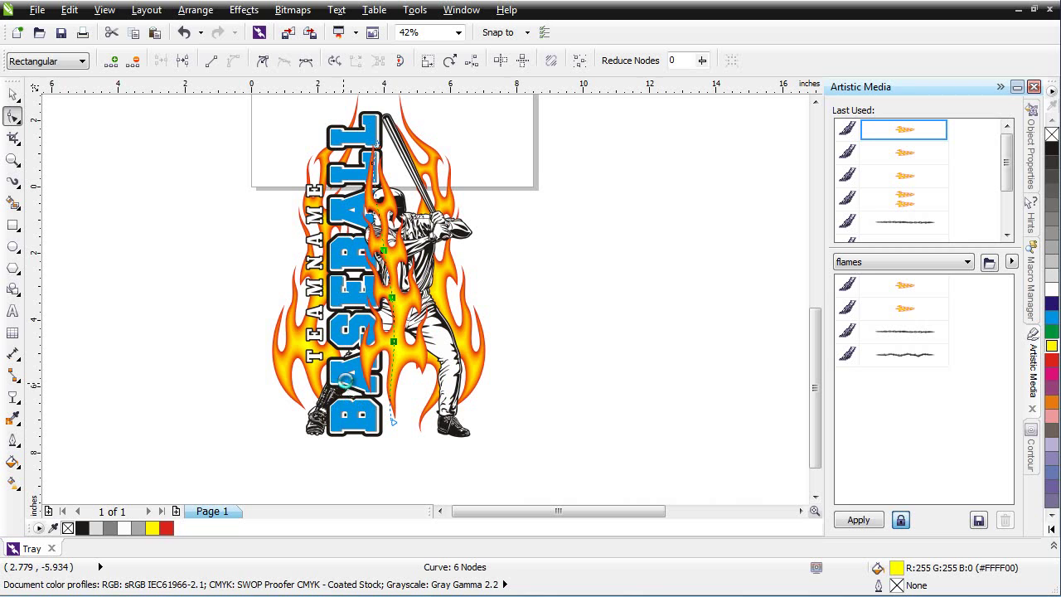
pyautogui.press('Delete')
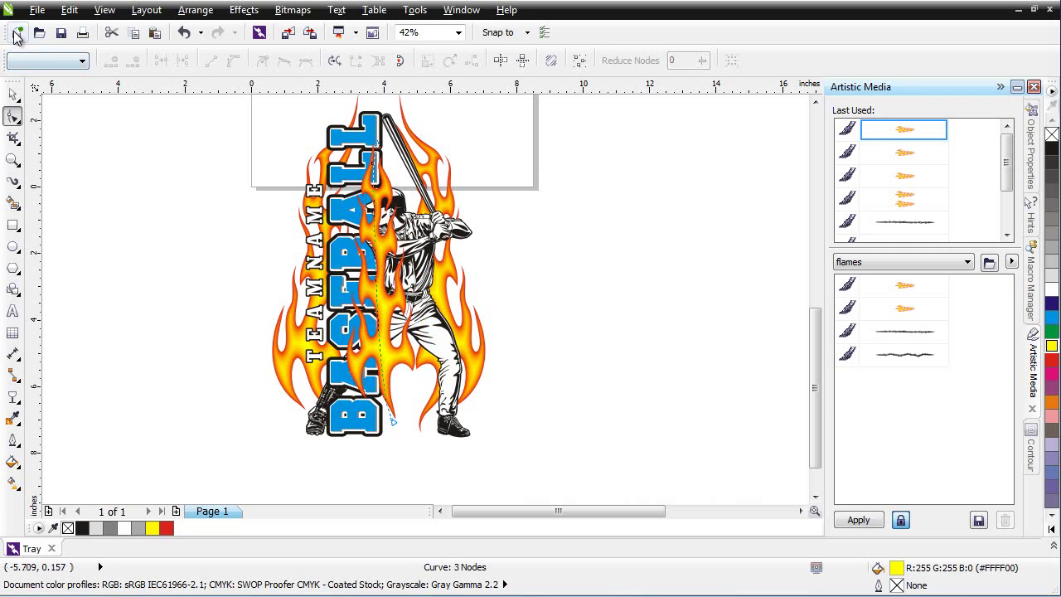
# Step: Extend the center flame's path up toward the bat's tip and down past the feet, deleting the node below its upper tip
pyautogui.click(13, 93)
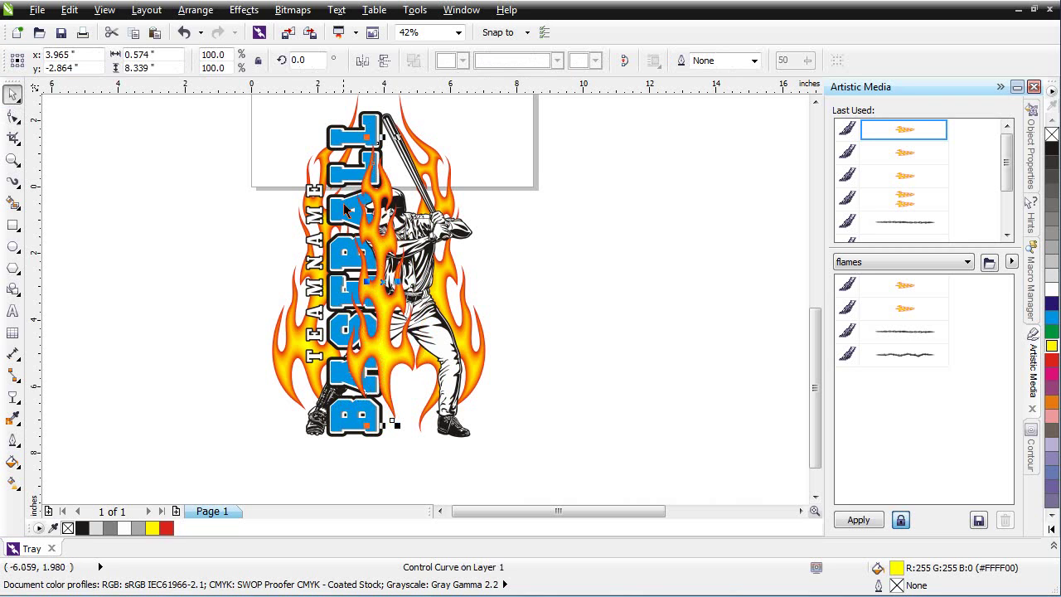
pyautogui.click(389, 193)
pyautogui.press('F10')
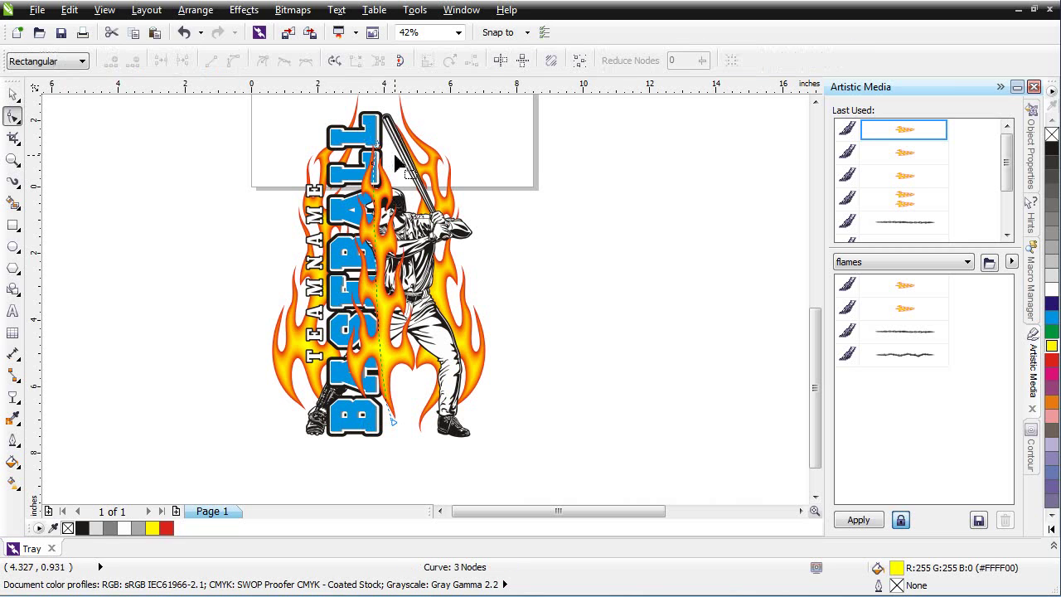
pyautogui.moveTo(382, 144)
pyautogui.mouseDown()
pyautogui.moveTo(392, 148)
pyautogui.moveTo(390, 127)
pyautogui.moveTo(375, 160)
pyautogui.mouseUp()
pyautogui.doubleClick(375, 168)
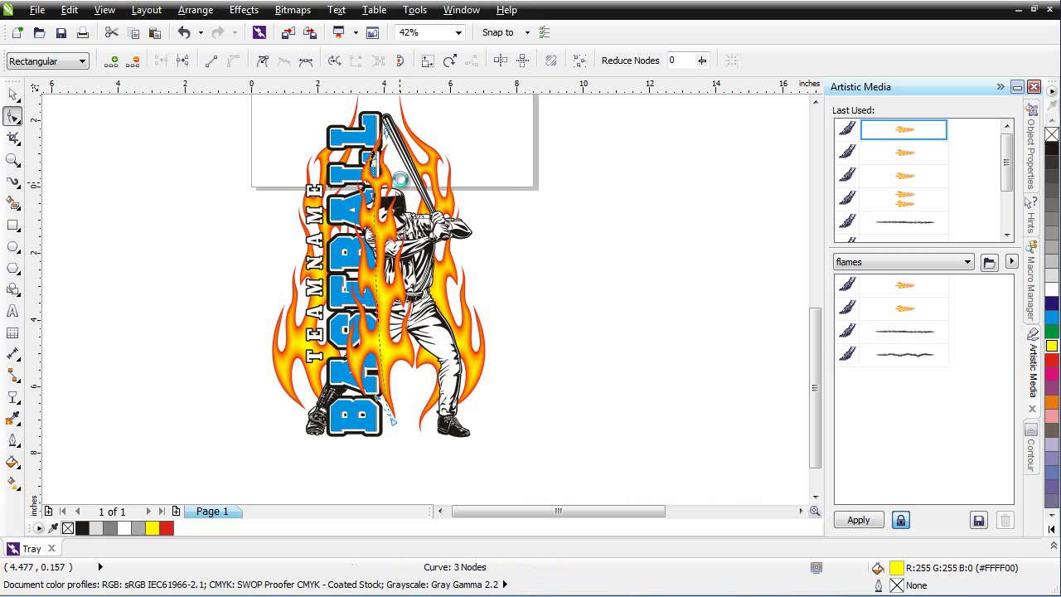
pyautogui.press('Delete')
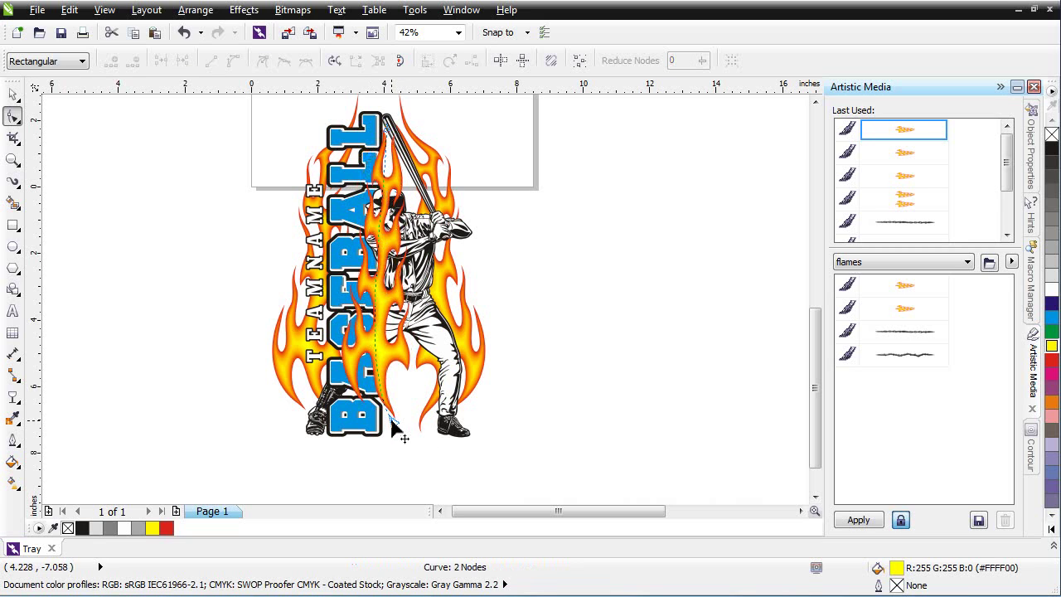
pyautogui.moveTo(396, 424)
pyautogui.mouseDown()
pyautogui.moveTo(398, 455)
pyautogui.moveTo(399, 440)
pyautogui.mouseUp()
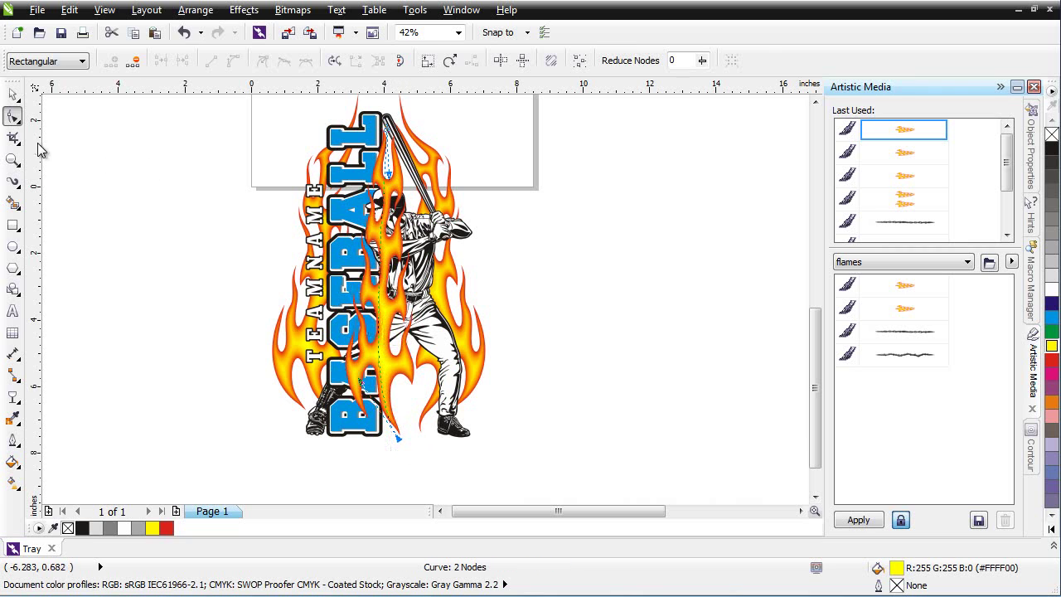
# Step: Send the center flame to the back of the page, behind the player and lettering, and deselect it
pyautogui.click(14, 96)
pyautogui.click(390, 372)
pyautogui.rightClick(397, 366)
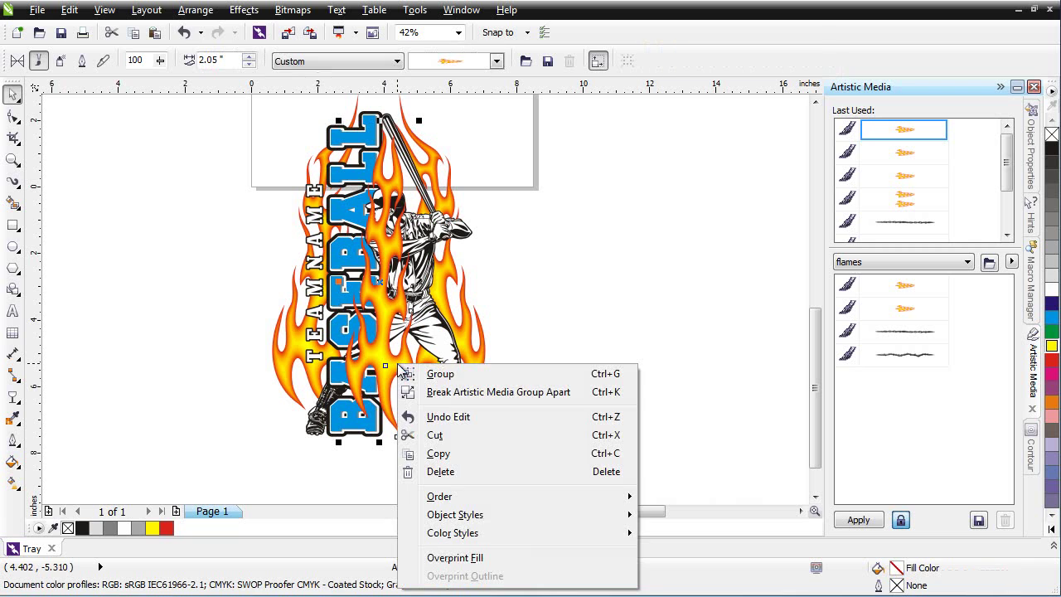
pyautogui.moveTo(562, 497)
pyautogui.click(689, 515)
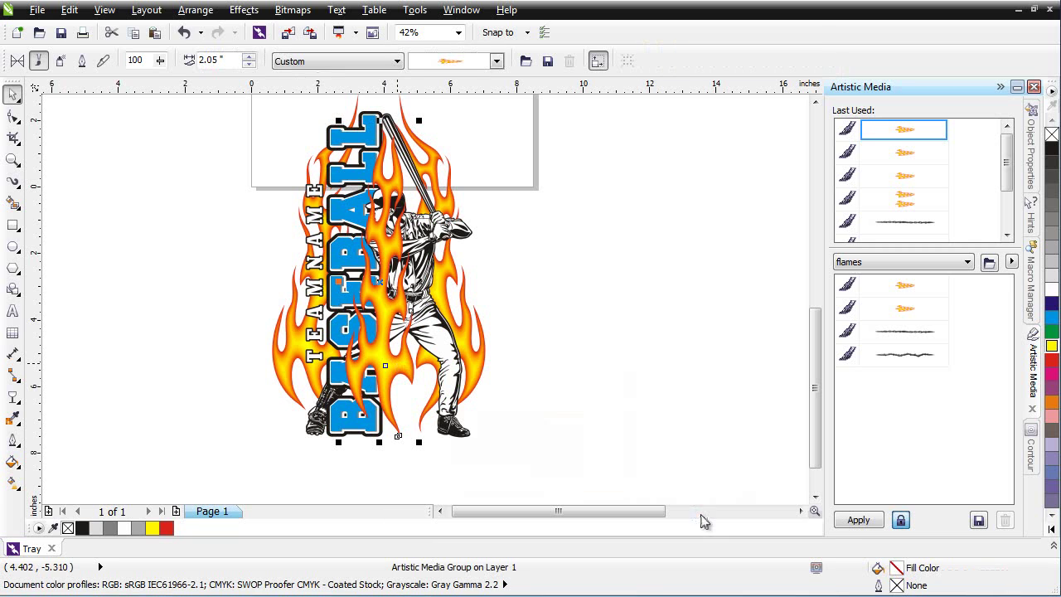
pyautogui.click(587, 351)
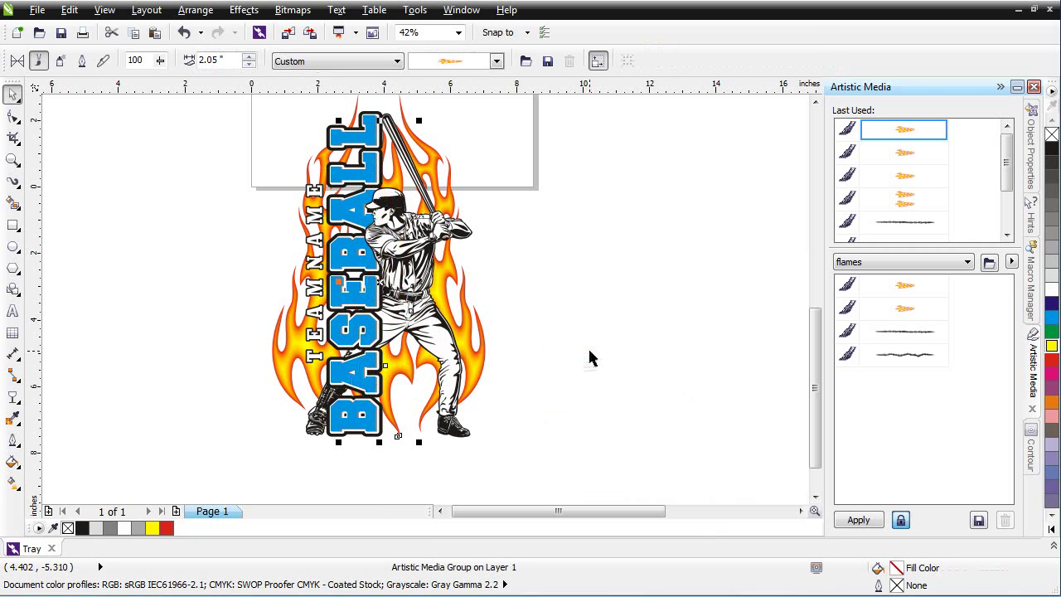
pyautogui.click(602, 394)
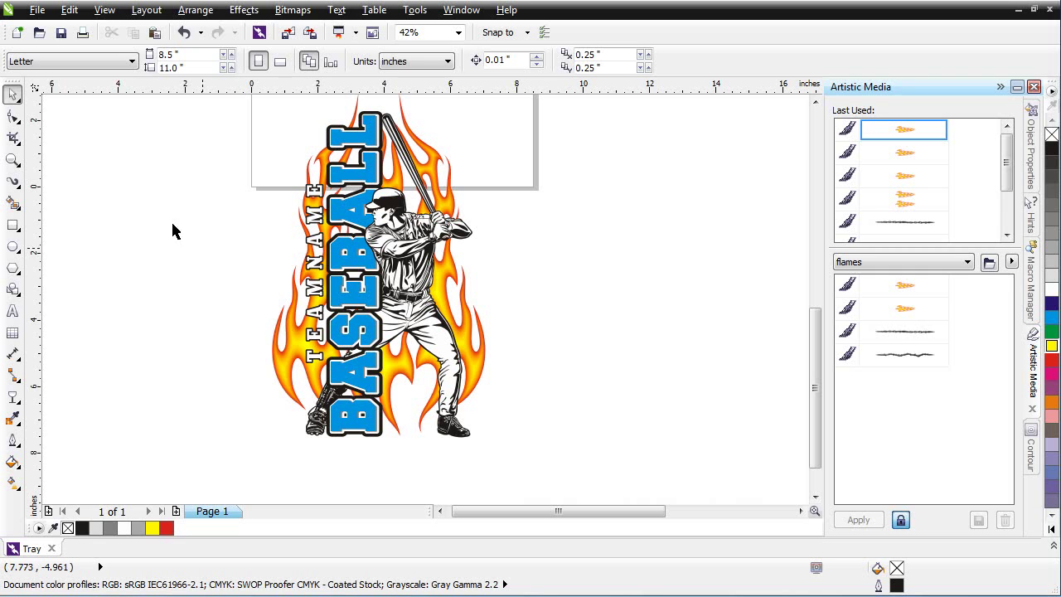
# Step: Switch the Artistic Media brush collection to Default Strokes and look through the brush categories it offers
pyautogui.click(13, 180)
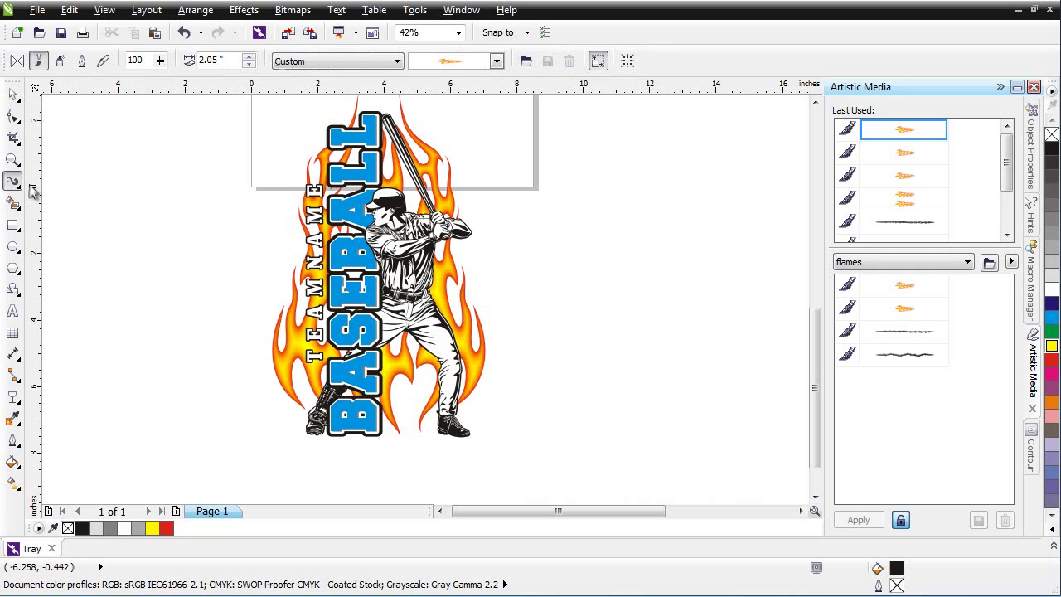
pyautogui.click(399, 61)
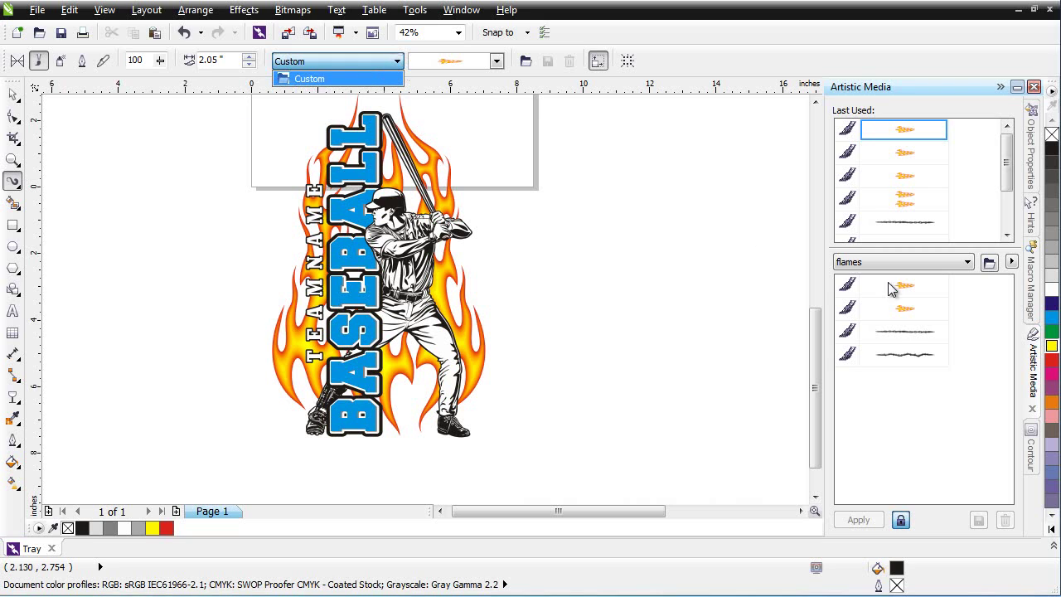
pyautogui.click(966, 267)
pyautogui.click(967, 267)
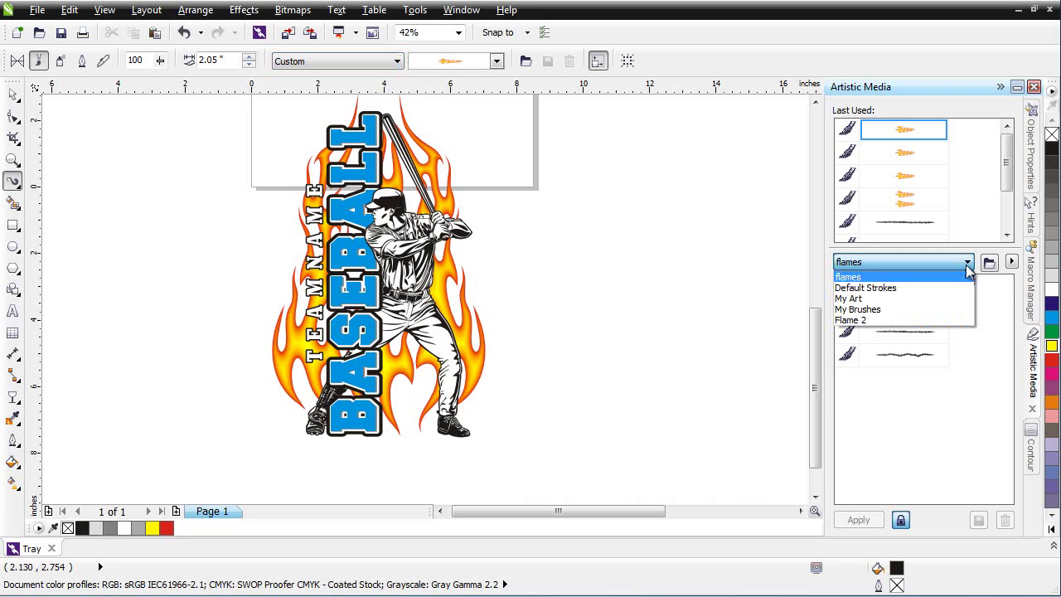
pyautogui.click(948, 288)
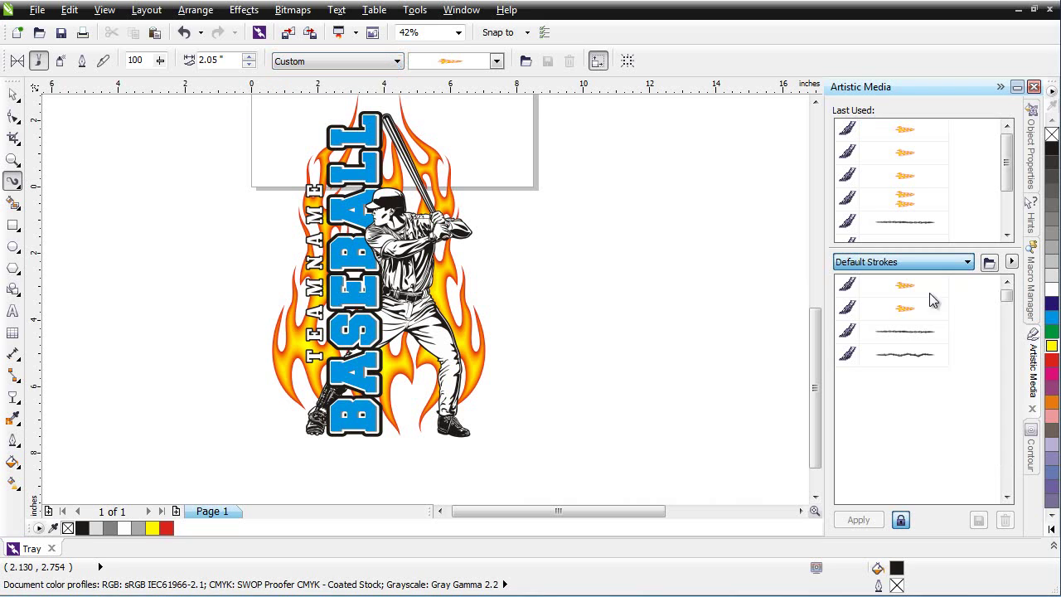
pyautogui.click(398, 62)
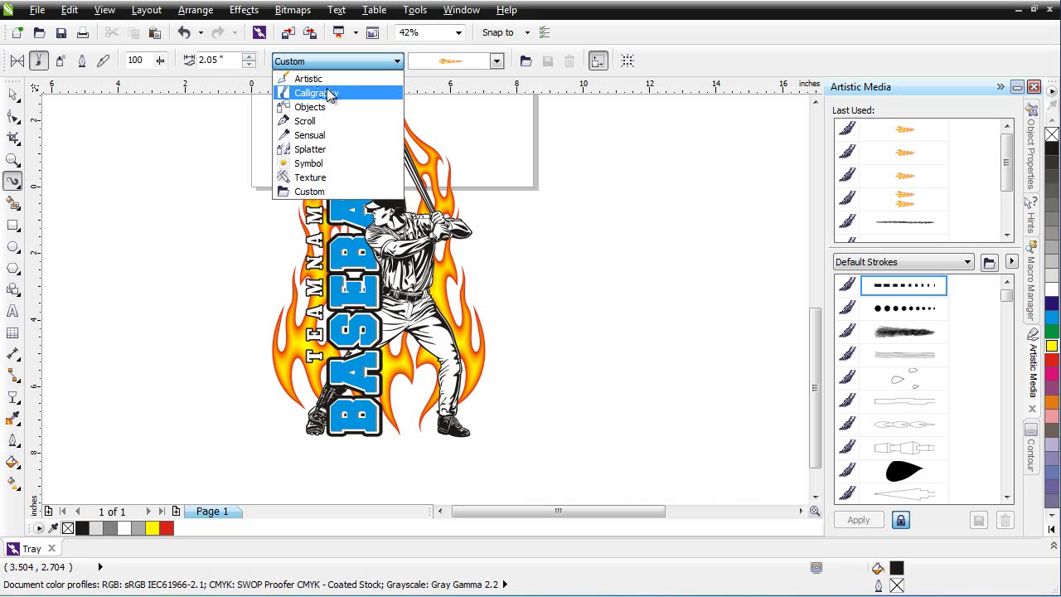
pyautogui.click(553, 161)
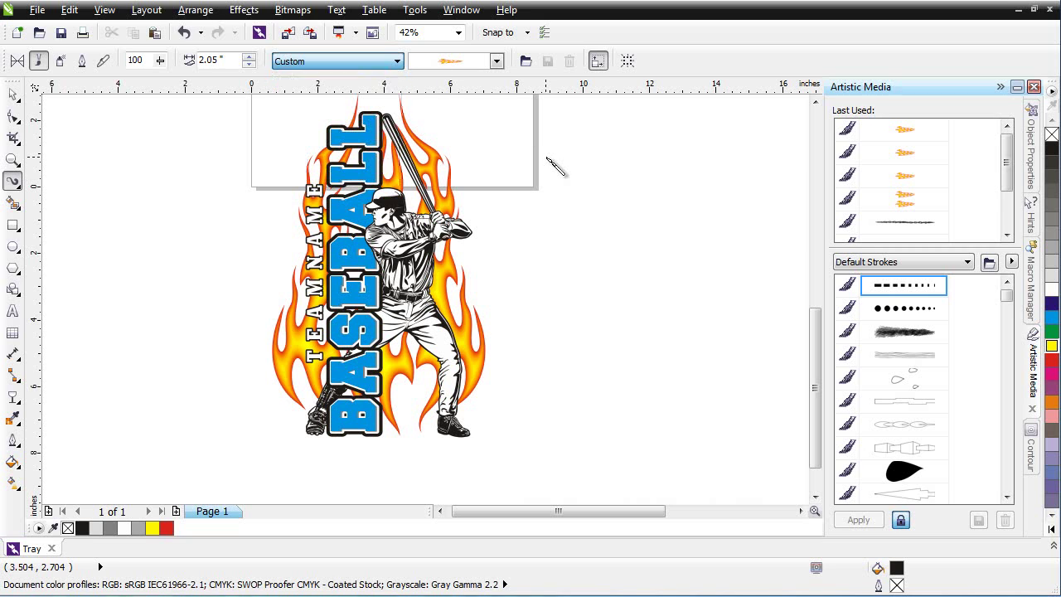